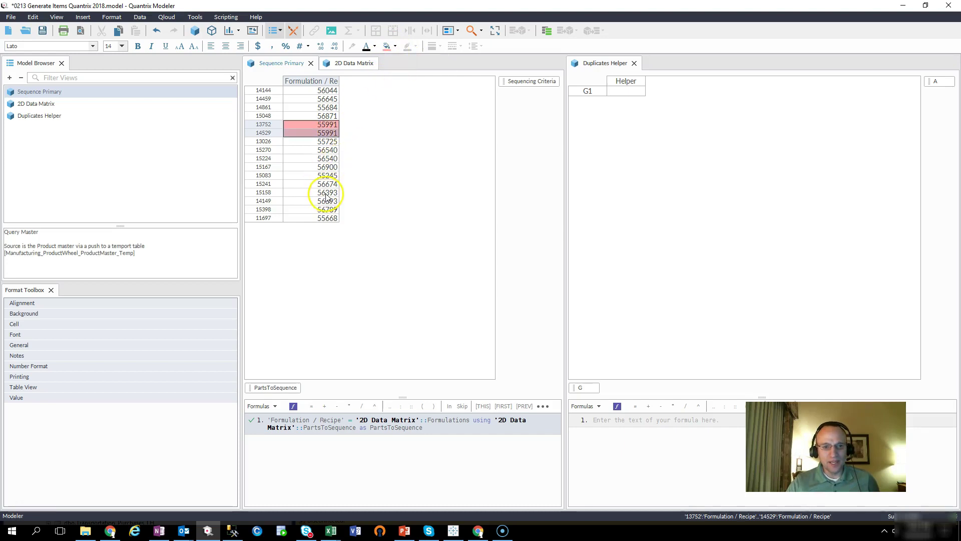
# Fill the duplicate 56393 and 56540 recipe cells in Sequence Primary with the light red background used for the 55991 pair.
pyautogui.moveTo(322, 192); pyautogui.dragTo(327, 201)
pyautogui.click(395, 47)
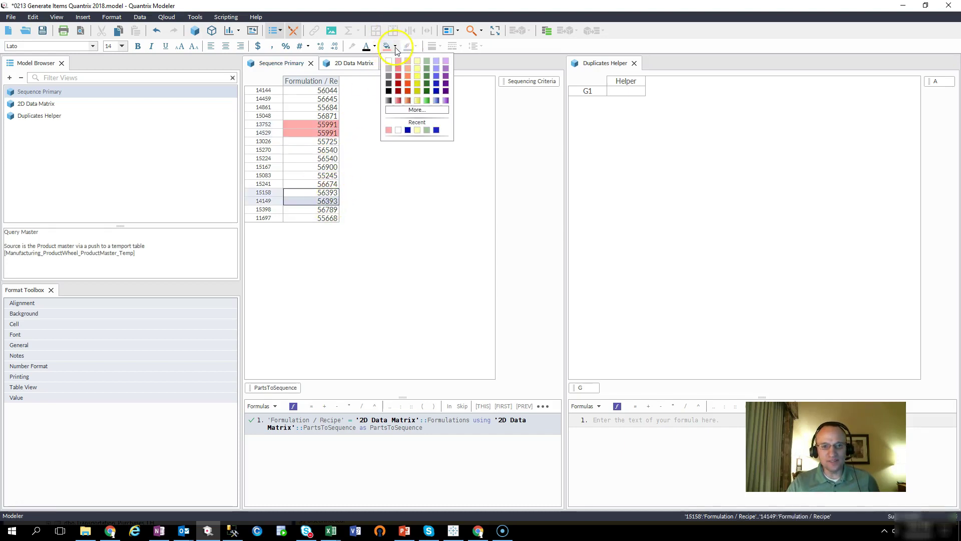
pyautogui.click(399, 61)
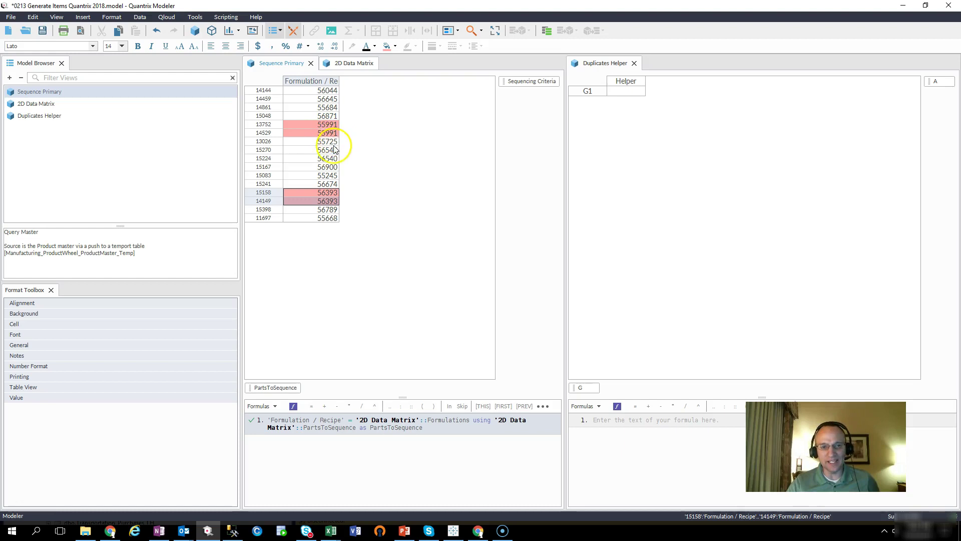
pyautogui.moveTo(328, 150); pyautogui.dragTo(329, 158)
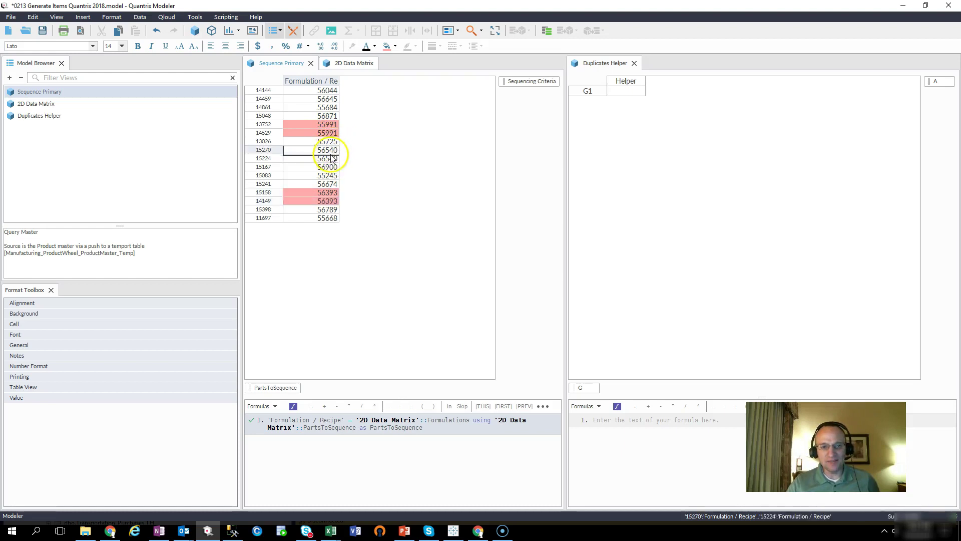
pyautogui.click(387, 48)
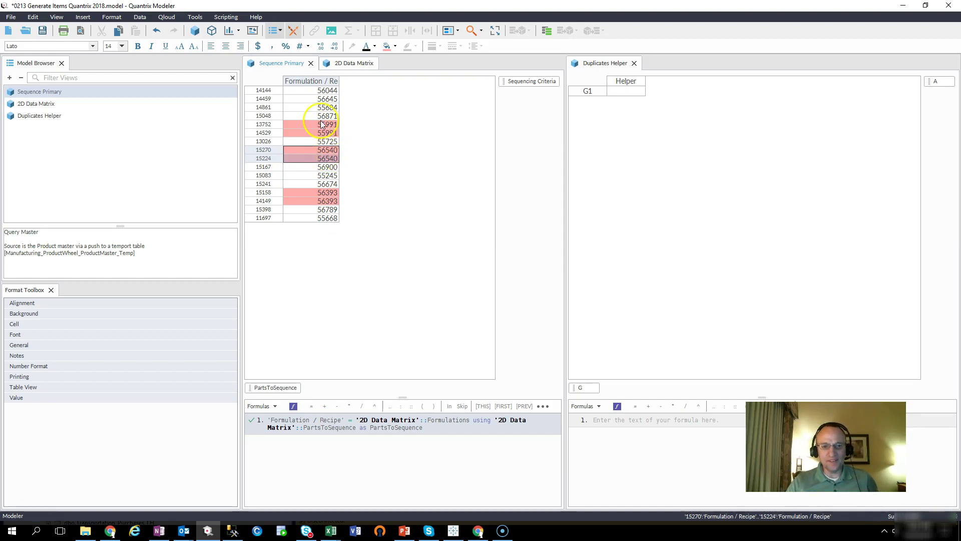
pyautogui.moveTo(325, 124); pyautogui.dragTo(326, 134)
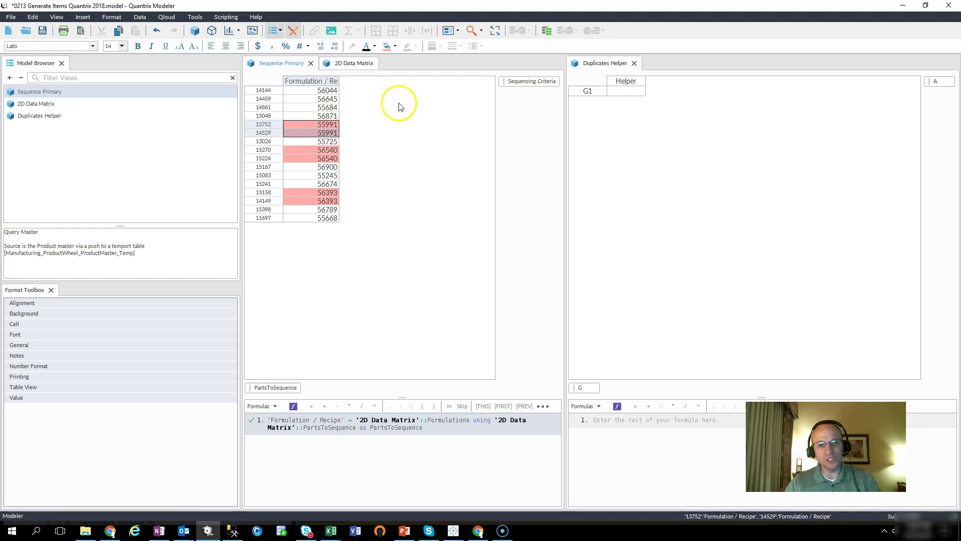
# Add an item named Counter after Formulation / Recipe in the Sequence Primary matrix.
pyautogui.click(323, 82)
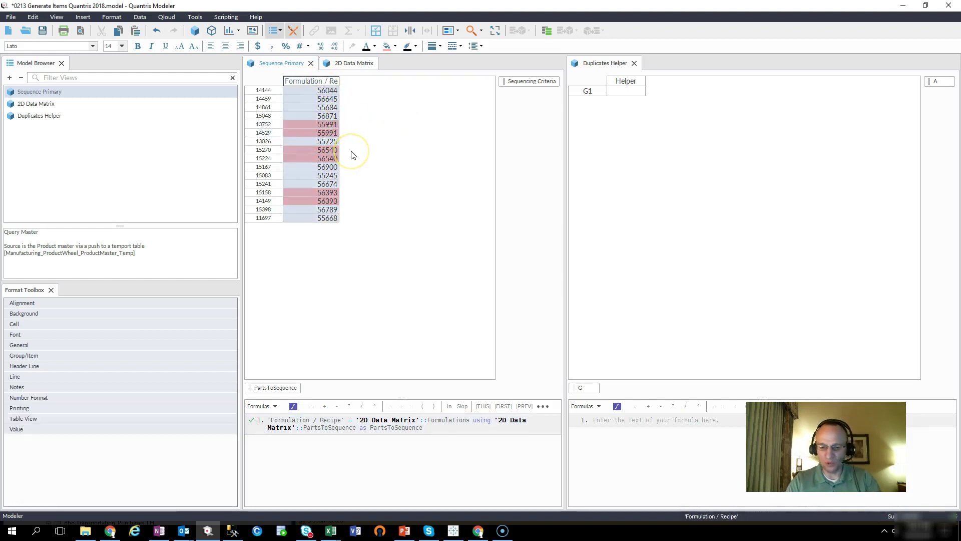
pyautogui.press('Return')
pyautogui.write('Counter')
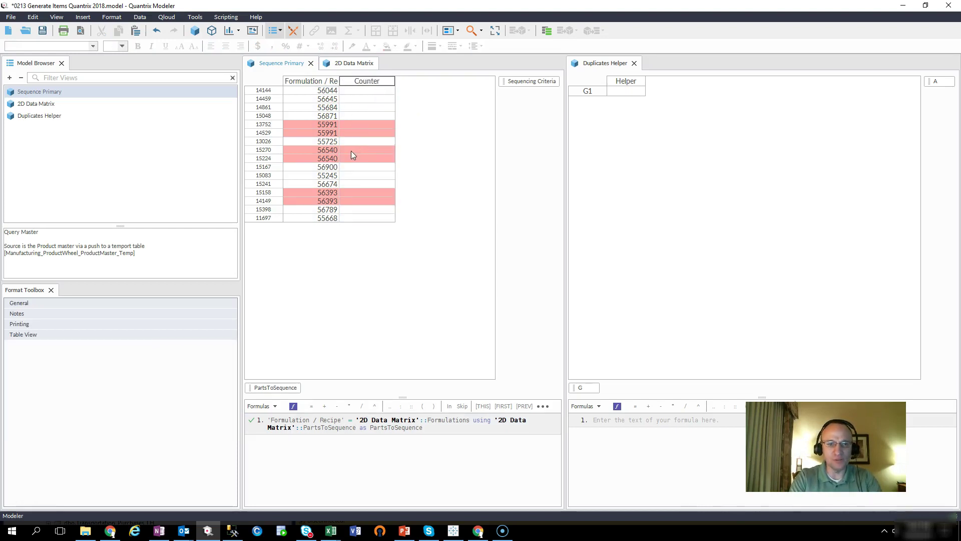
pyautogui.press('Return')
# Start the Counter formula with counta(select( and 'Formulation / Recipe':PartsToSequence as the value list.
pyautogui.press('=')
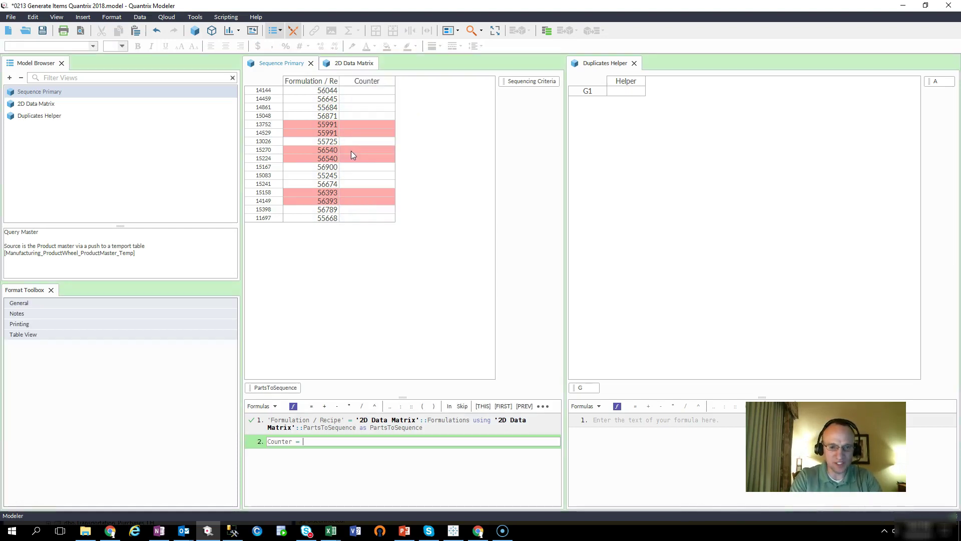
pyautogui.write('counta')
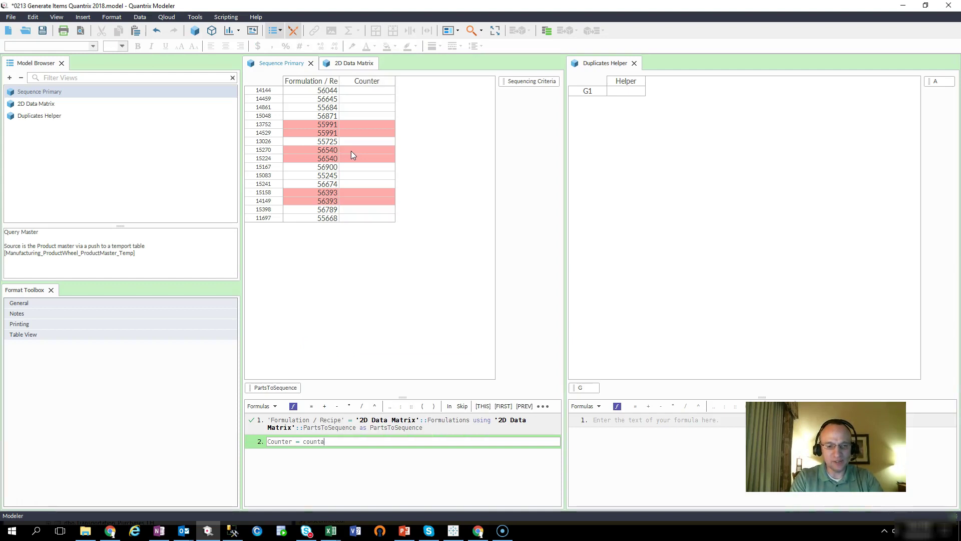
pyautogui.write('(select(')
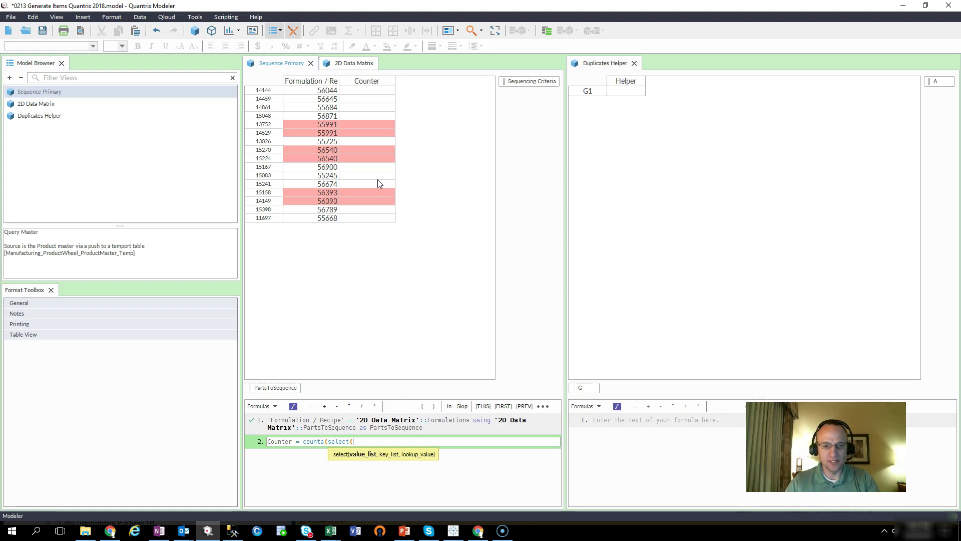
pyautogui.click(310, 84)
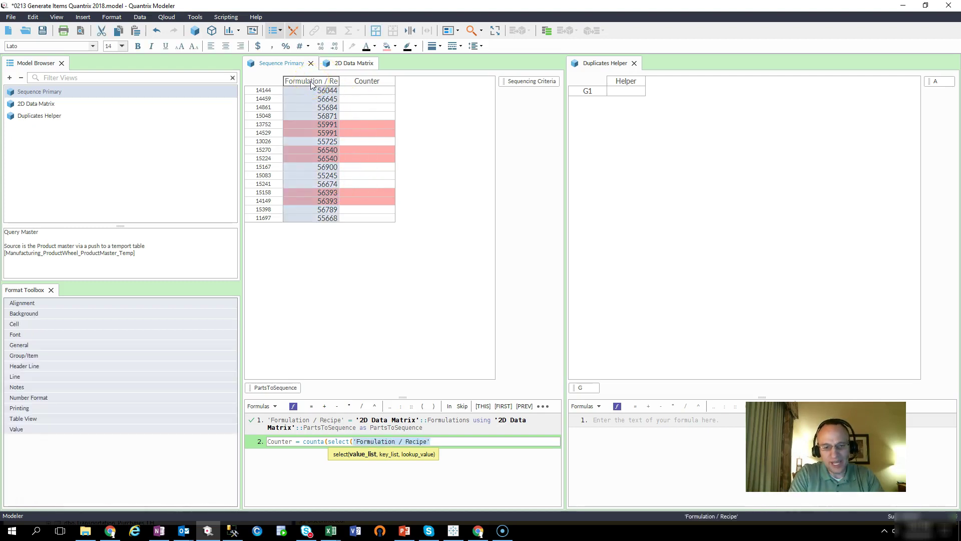
pyautogui.write(',')
pyautogui.write('Part')
pyautogui.press('Return')
pyautogui.write(',')
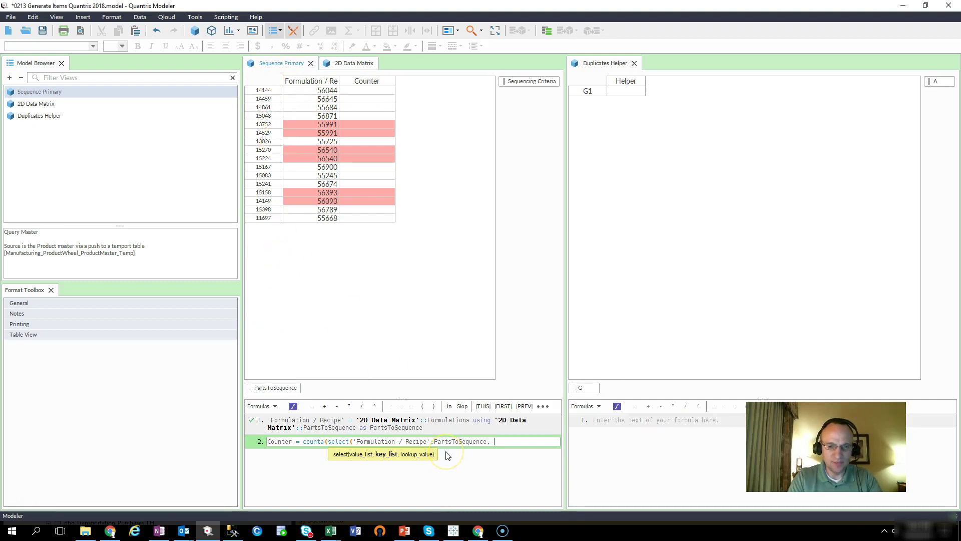
# Complete the Counter formula with 'Formulation / Recipe':PartsToSequence as the key list and 'Formulation / Recipe' as the lookup value.
pyautogui.click(319, 81)
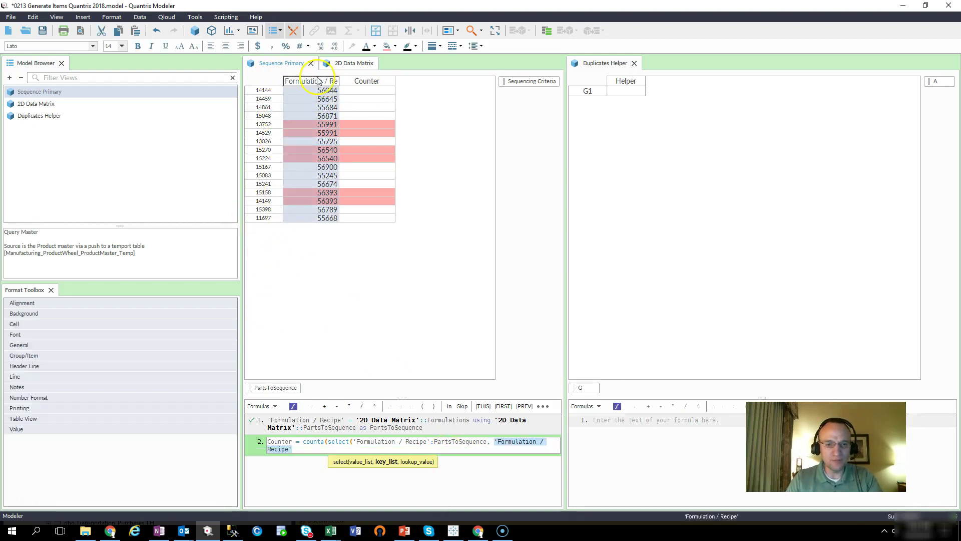
pyautogui.write(':Part')
pyautogui.press('Return')
pyautogui.click(281, 337)
pyautogui.write(',')
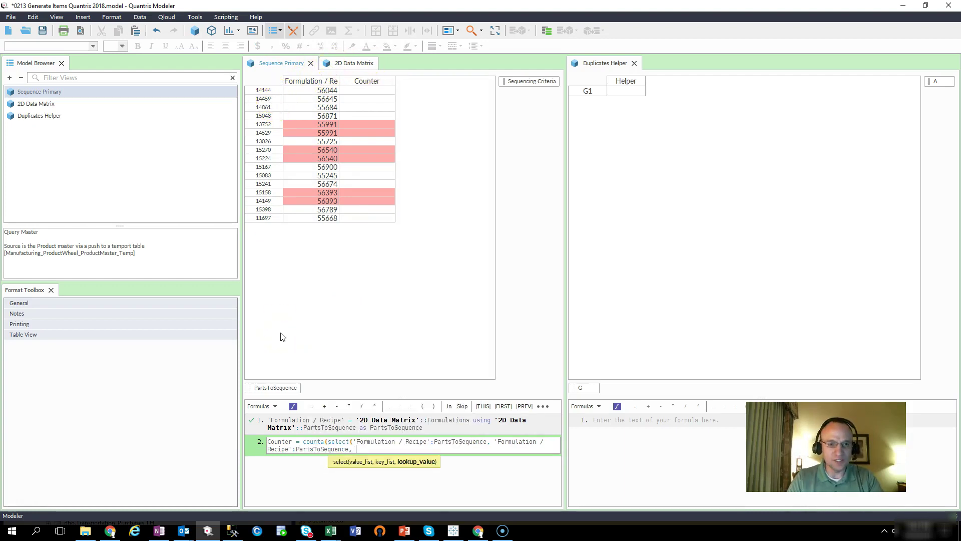
pyautogui.click(315, 85)
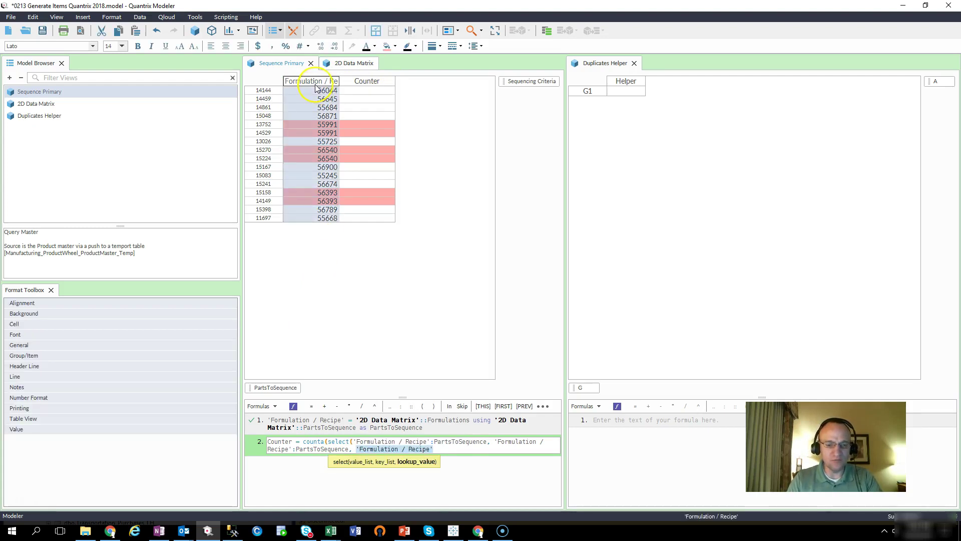
pyautogui.write(')')
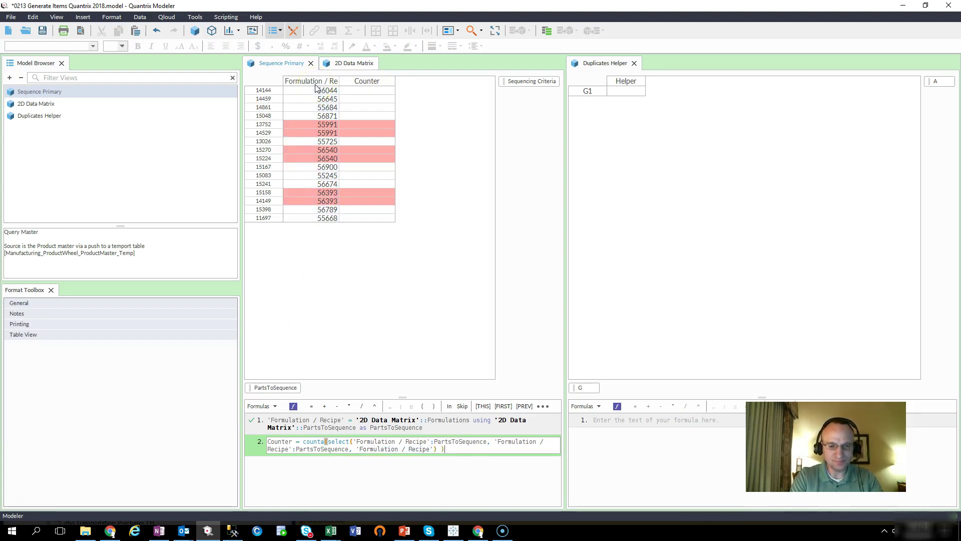
pyautogui.write(' )')
pyautogui.press('Return')
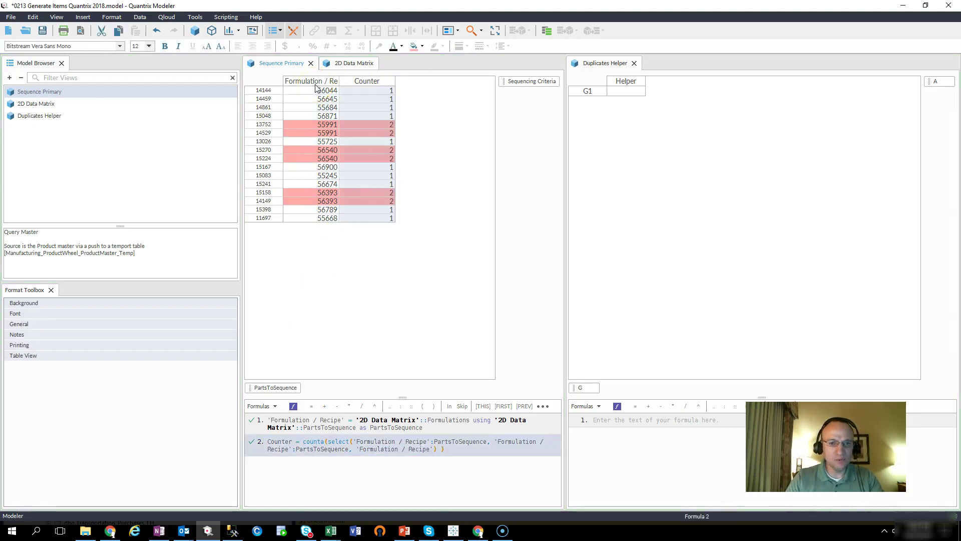
pyautogui.click(387, 125)
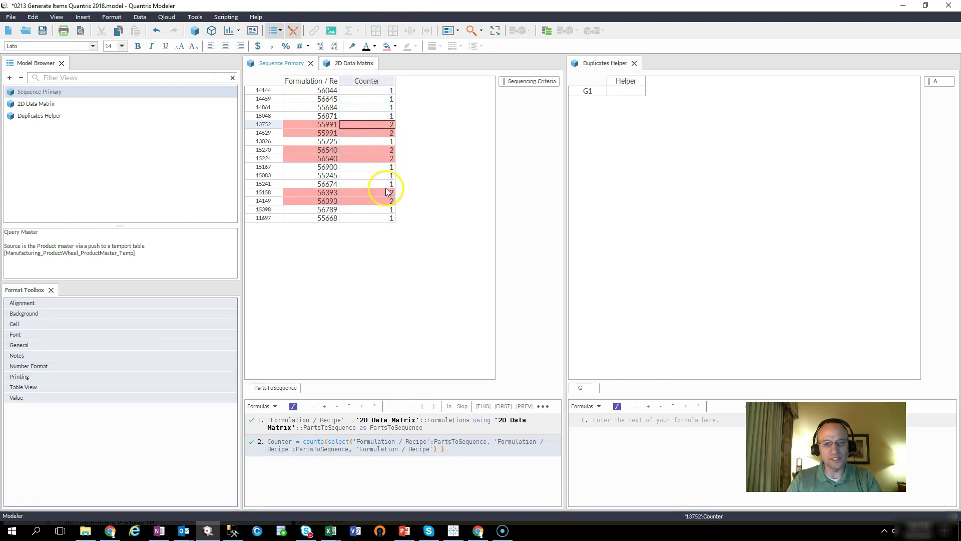
# Add another item after Counter and give it the formula if(Counter >1, 'Formulation / Recipe', "").
pyautogui.click(367, 82)
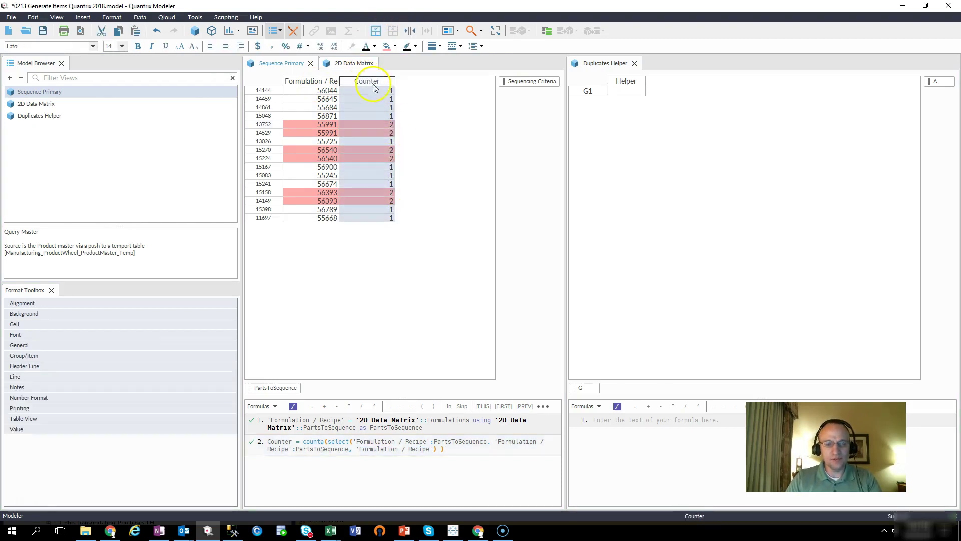
pyautogui.press('Return')
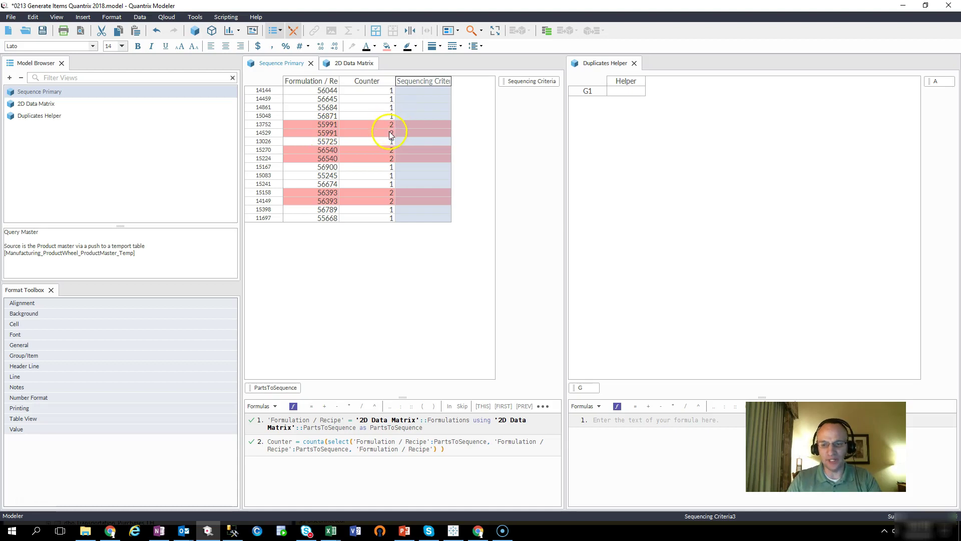
pyautogui.press('=')
pyautogui.write('if(')
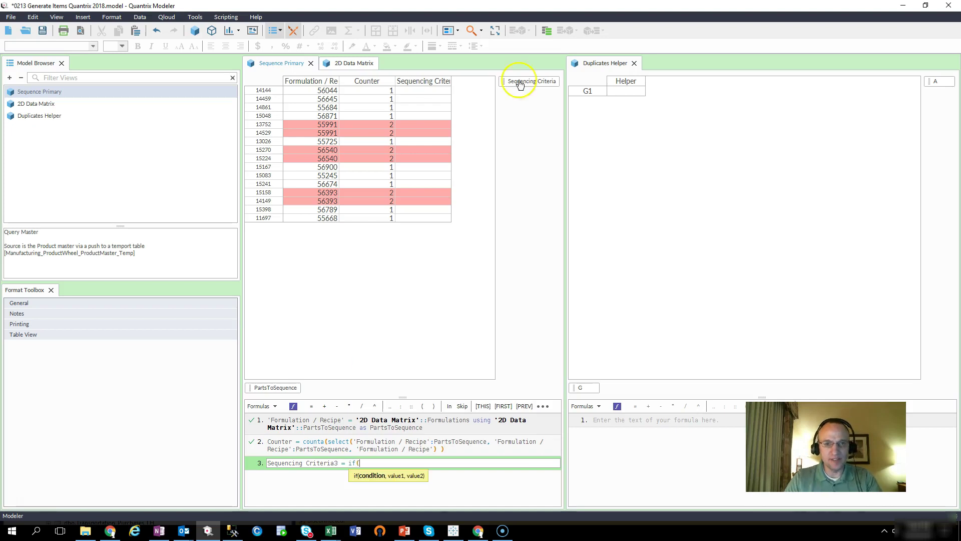
pyautogui.click(377, 85)
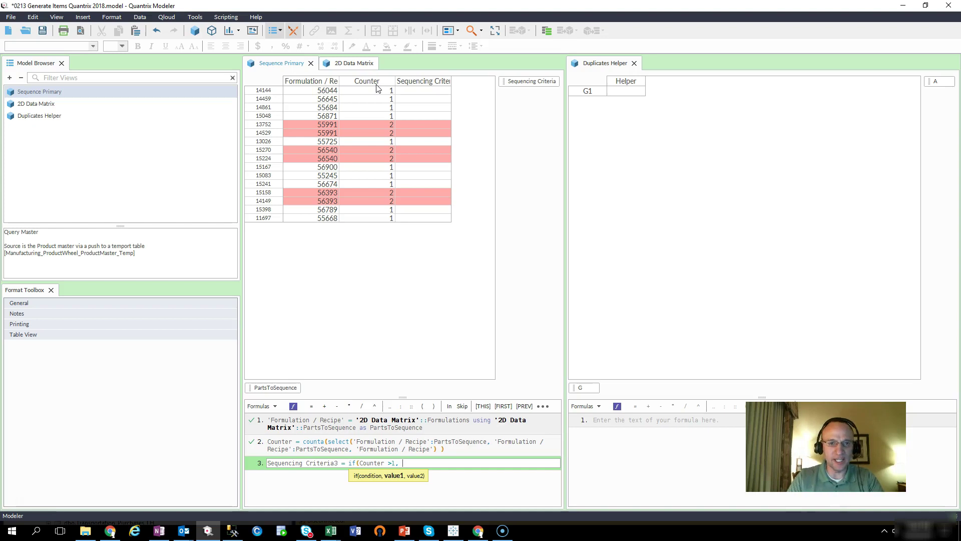
pyautogui.click(316, 84)
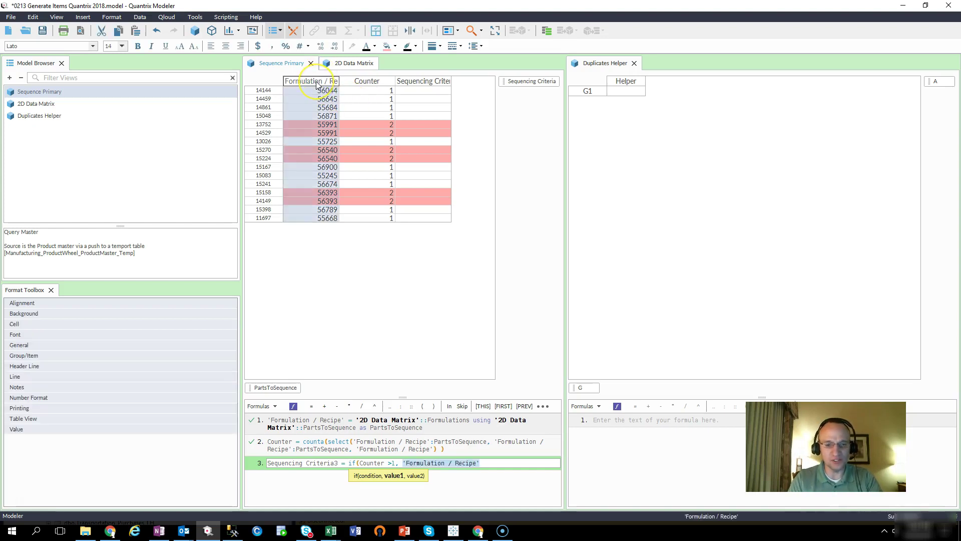
pyautogui.write(', "")')
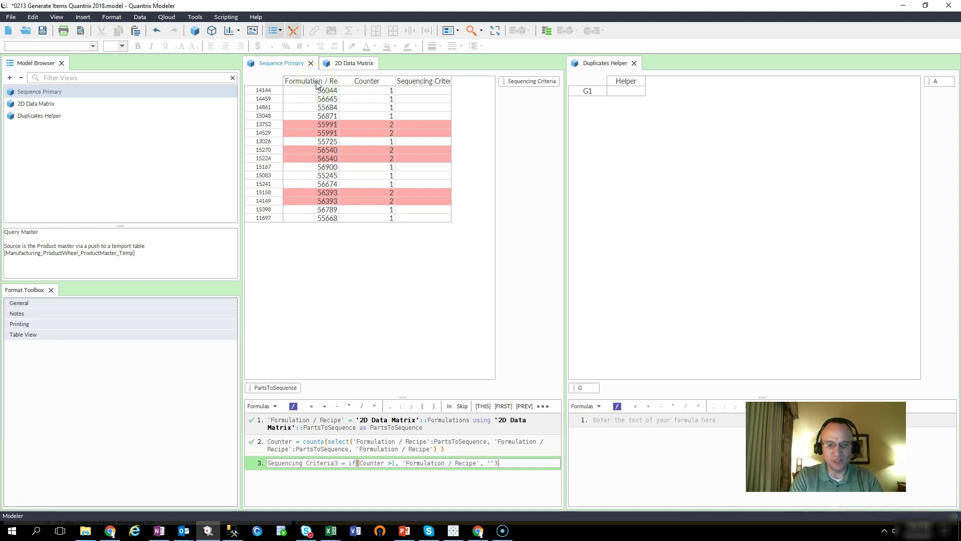
pyautogui.press('Return')
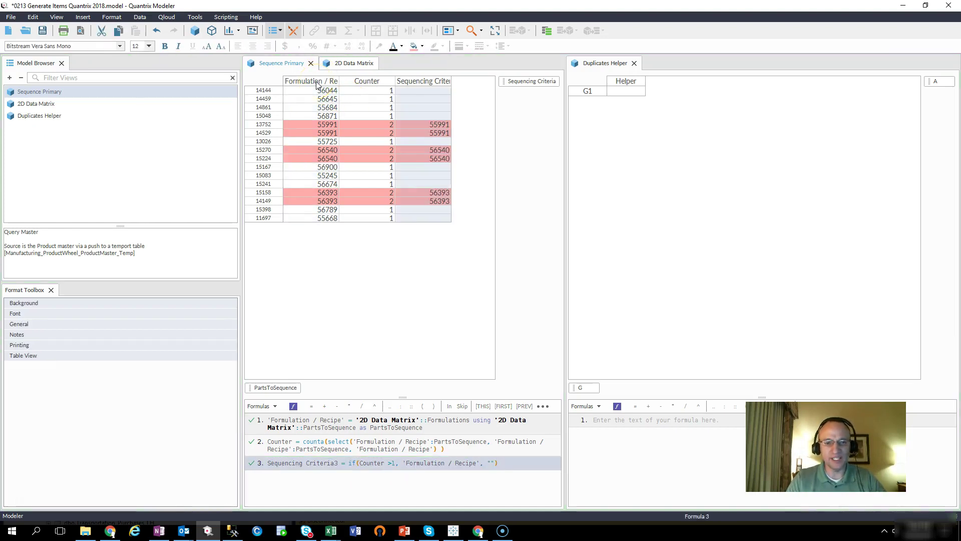
pyautogui.moveTo(436, 125); pyautogui.dragTo(439, 200)
pyautogui.click(433, 82)
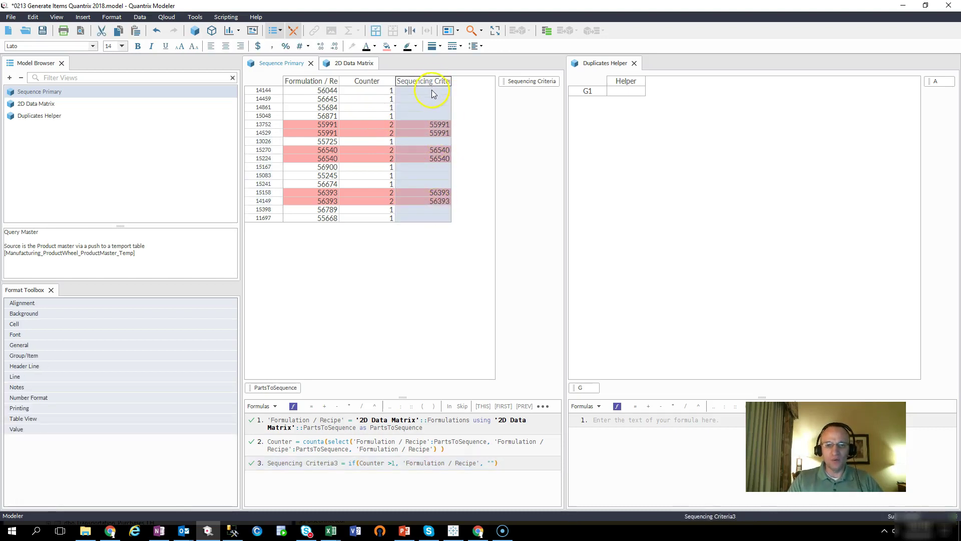
pyautogui.click(311, 87)
pyautogui.moveTo(325, 125); pyautogui.dragTo(323, 151)
pyautogui.moveTo(325, 193); pyautogui.dragTo(324, 201)
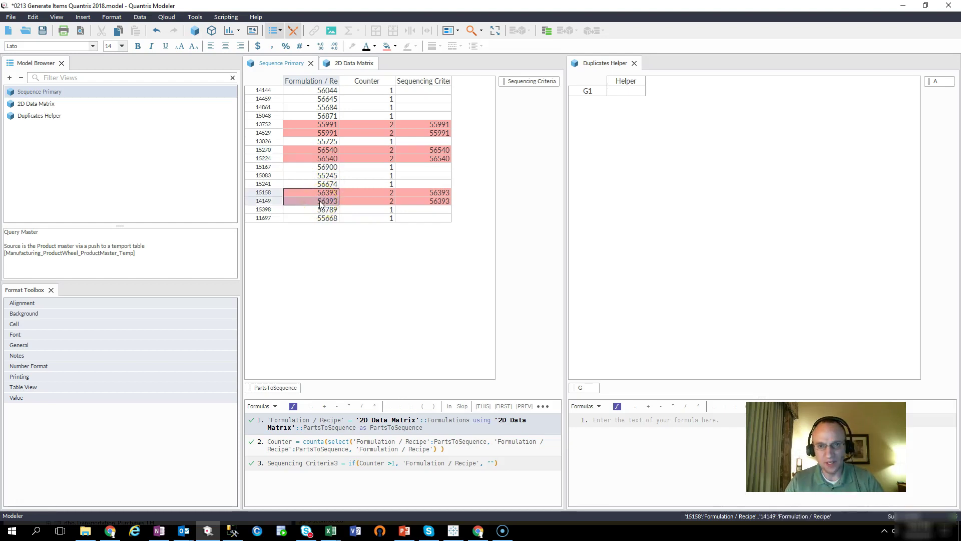
# Configure automatic item generation for category G in Duplicates Helper, taking item names from Sequence Primary::Sequencing Criteria3.
pyautogui.click(596, 64)
pyautogui.click(581, 389)
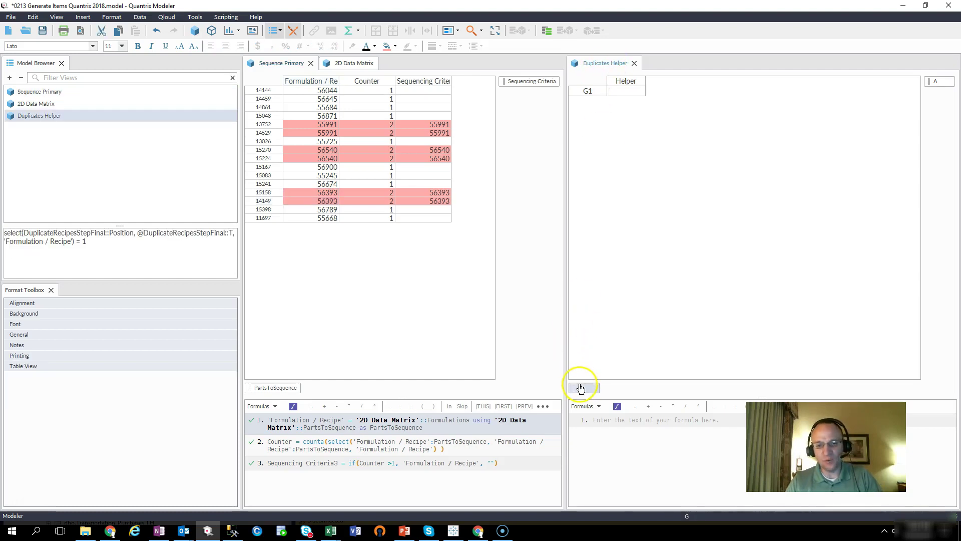
pyautogui.rightClick(580, 388)
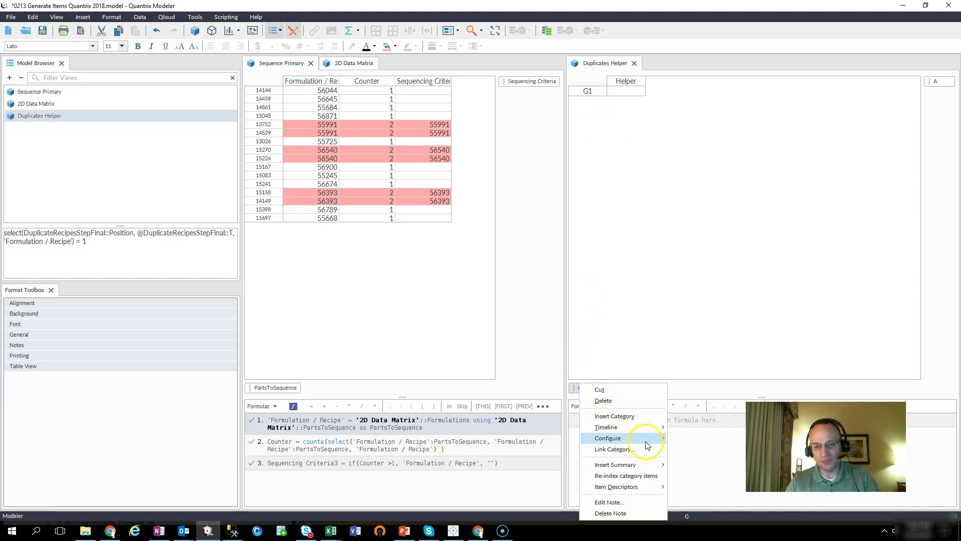
pyautogui.moveTo(659, 432)
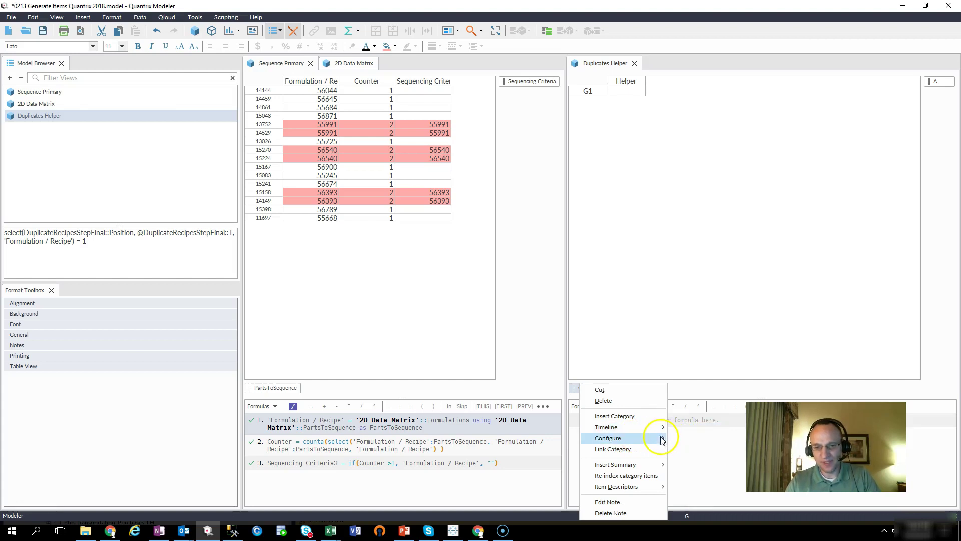
pyautogui.click(701, 440)
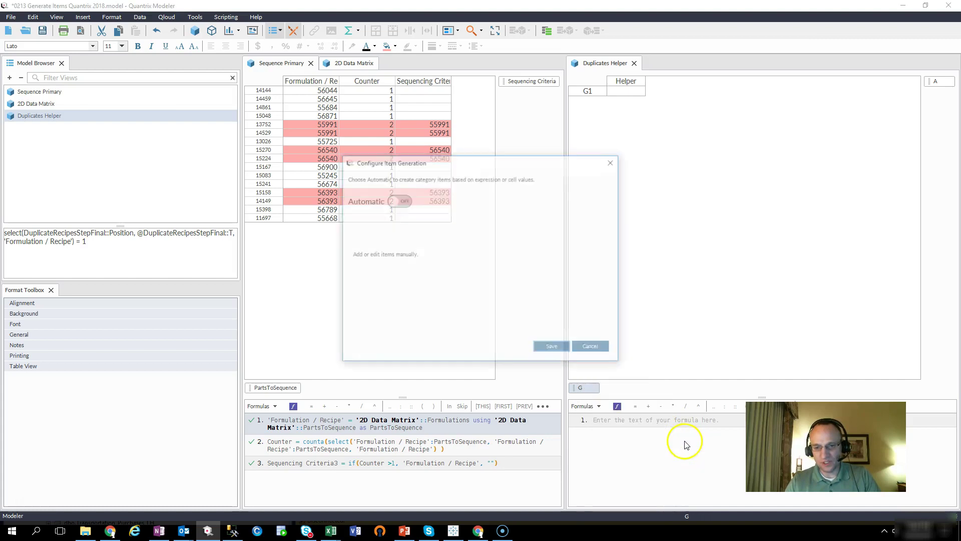
pyautogui.click(398, 201)
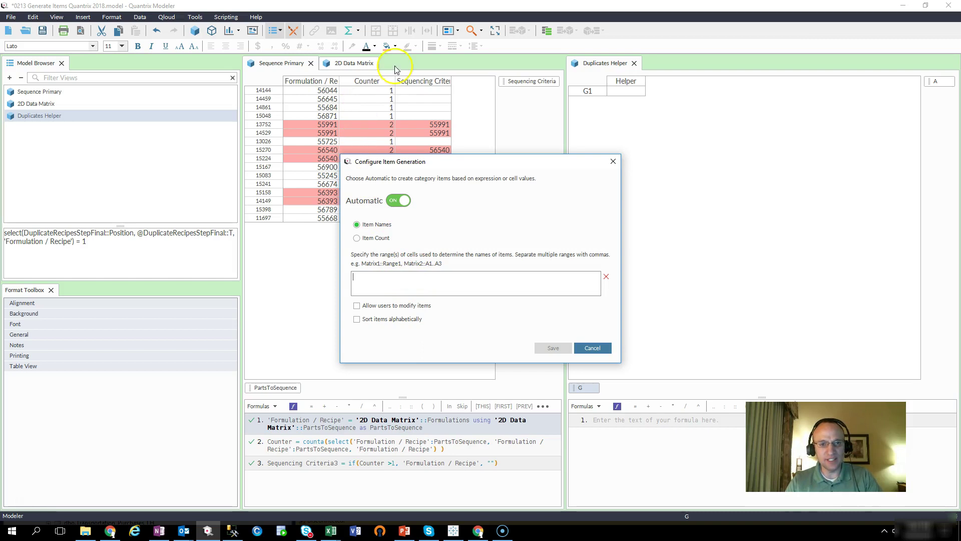
pyautogui.click(427, 86)
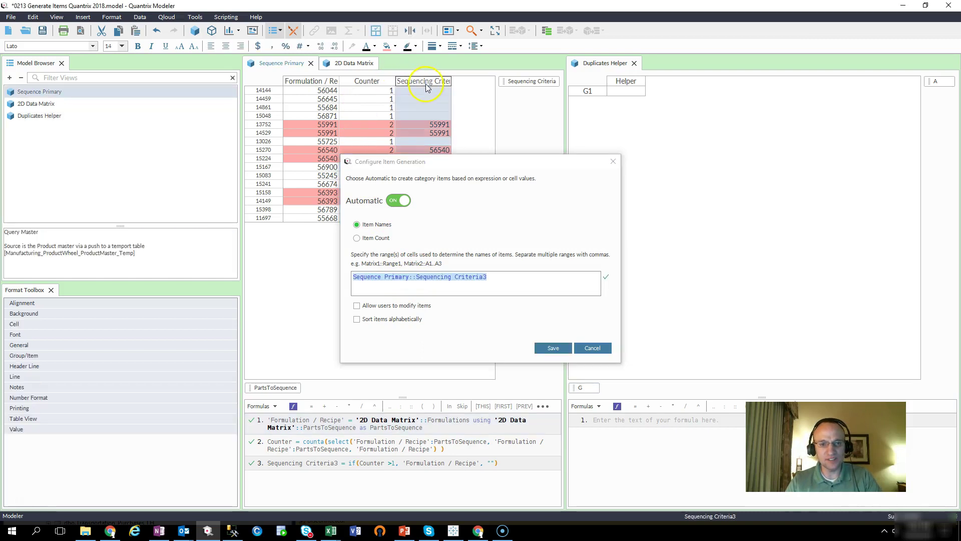
pyautogui.click(544, 347)
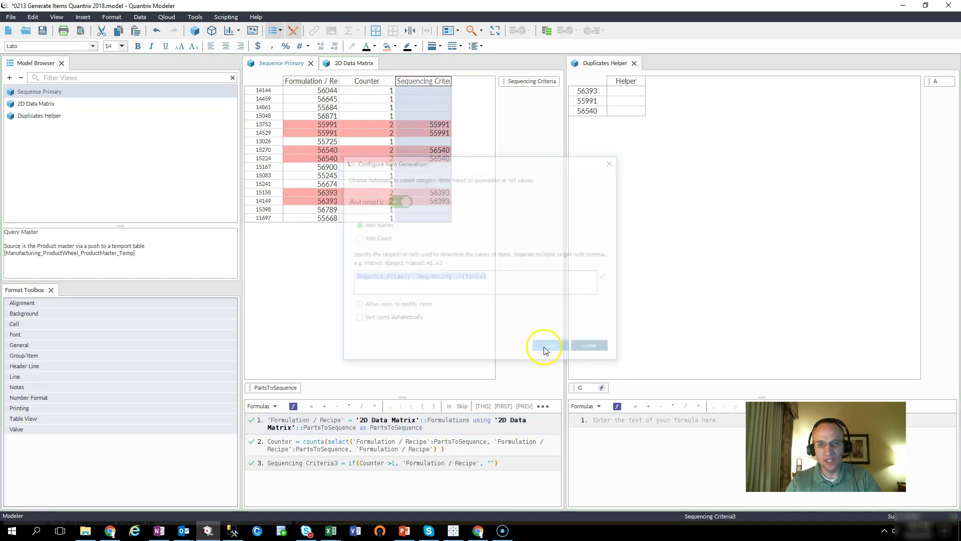
pyautogui.click(584, 111)
pyautogui.click(586, 91)
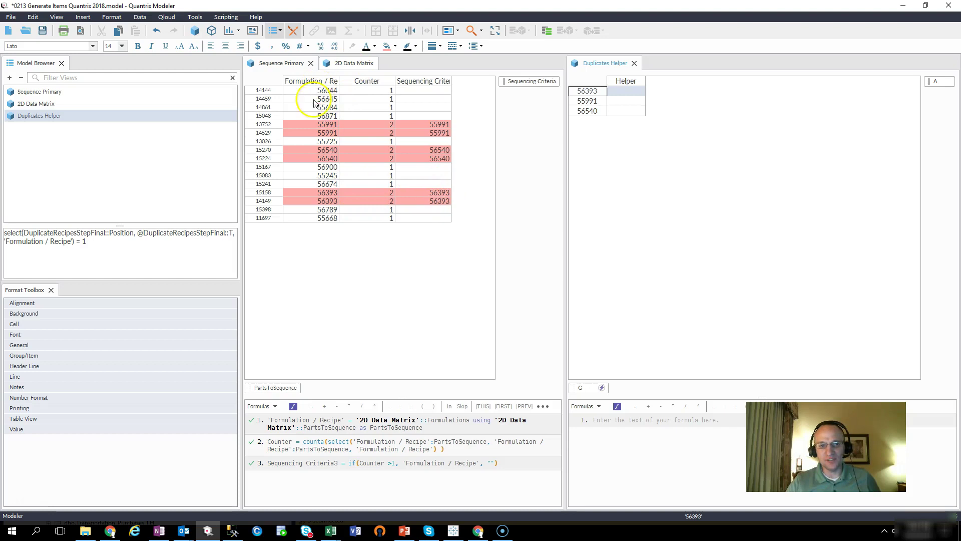
# Give the Helper item in Duplicates Helper the formula #G.
pyautogui.click(593, 111)
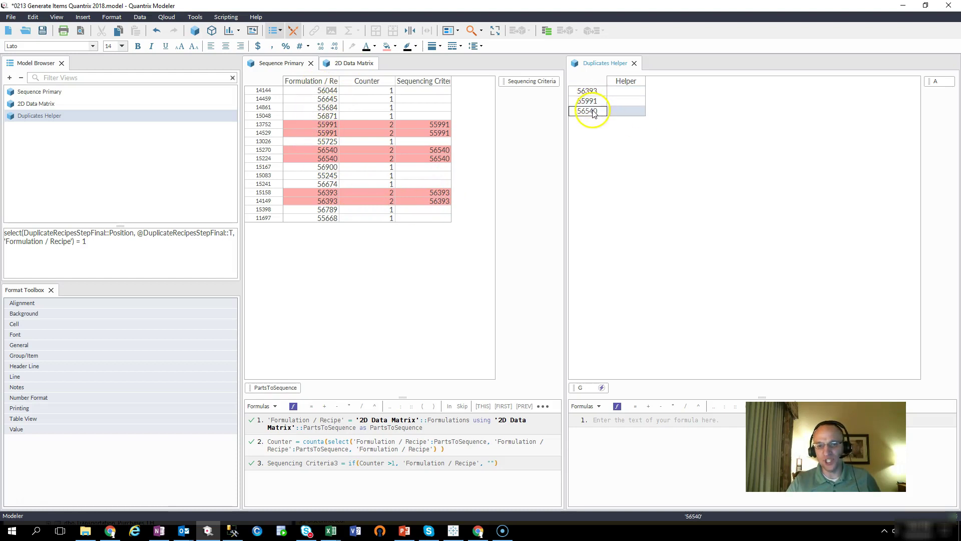
pyautogui.click(629, 86)
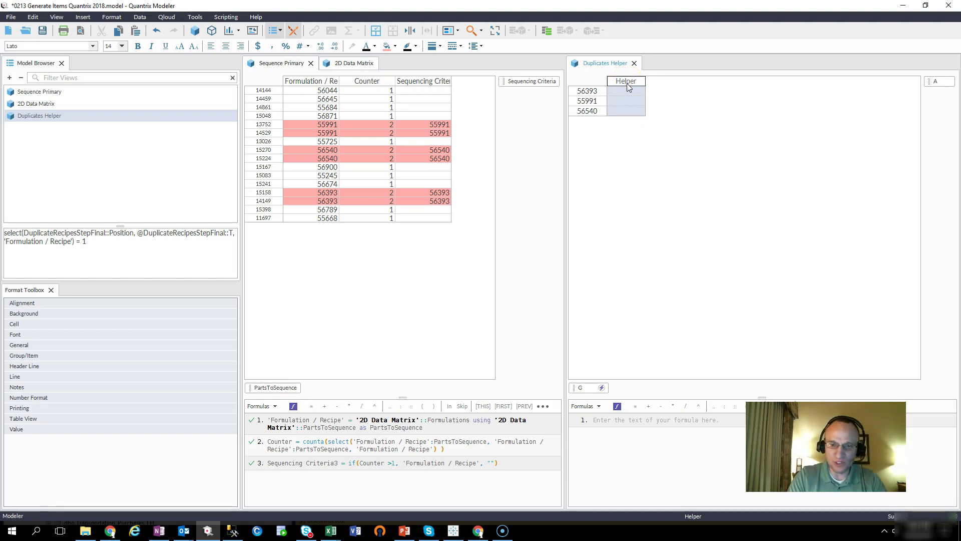
pyautogui.write('= #G')
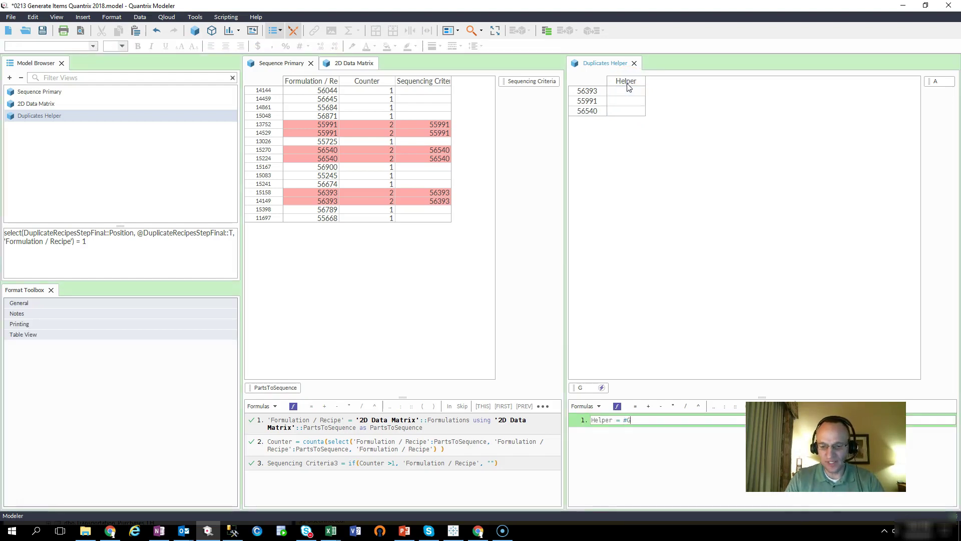
pyautogui.press('Return')
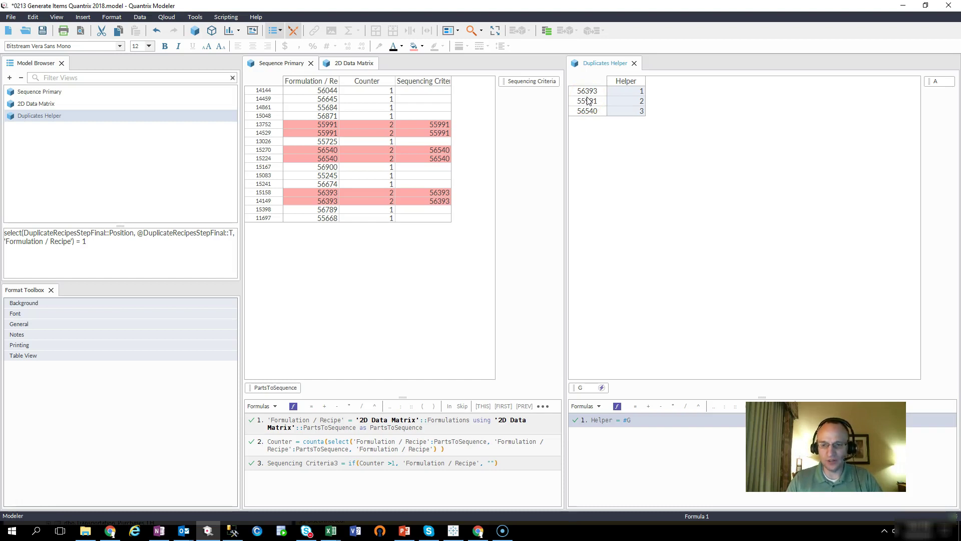
# Start a conditional format on the Formulation / Recipe item of Sequence Primary, with a new condition of type Expression is true.
pyautogui.click(305, 81)
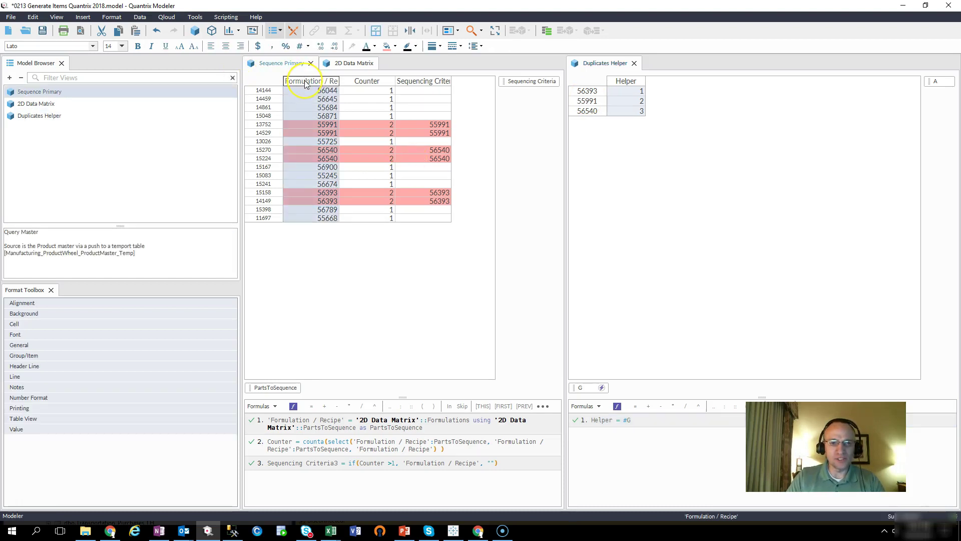
pyautogui.rightClick(306, 84)
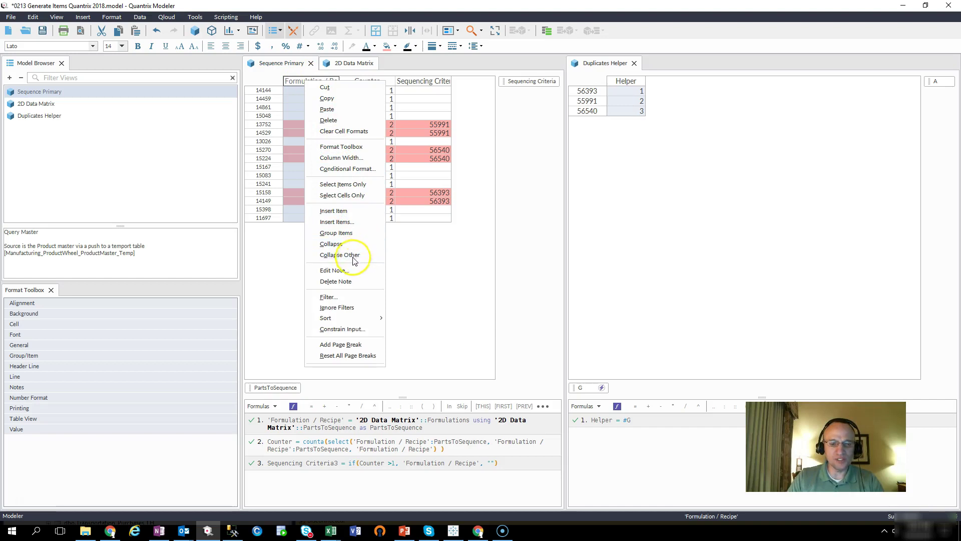
pyautogui.click(342, 169)
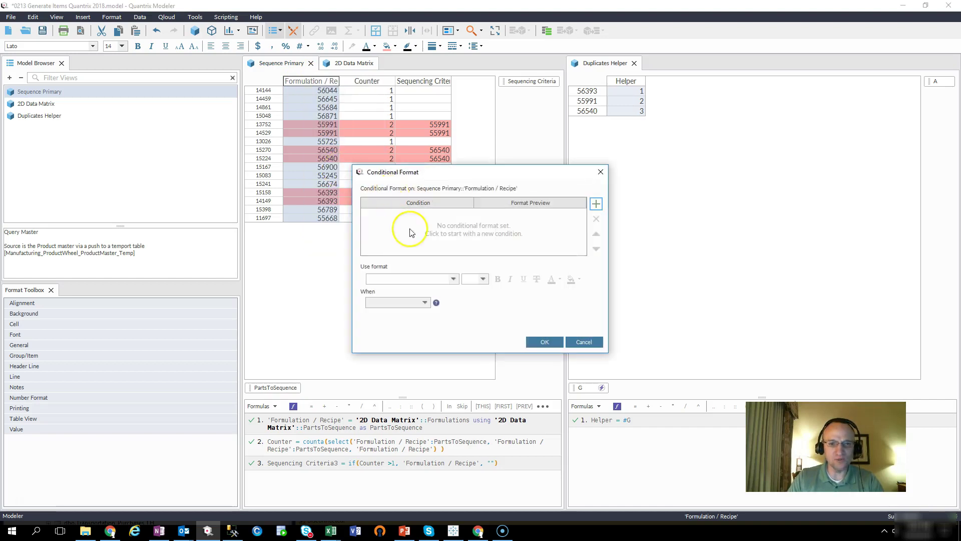
pyautogui.click(596, 204)
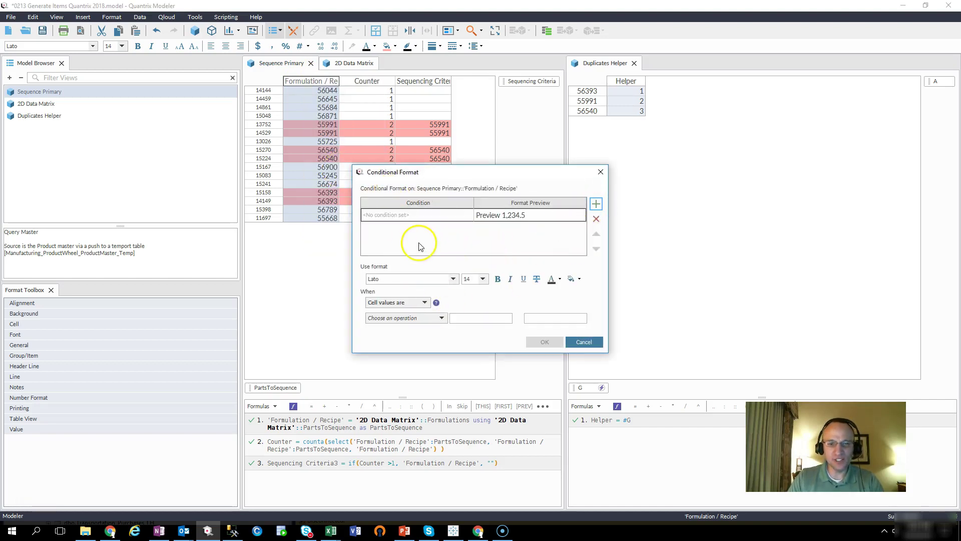
pyautogui.click(426, 305)
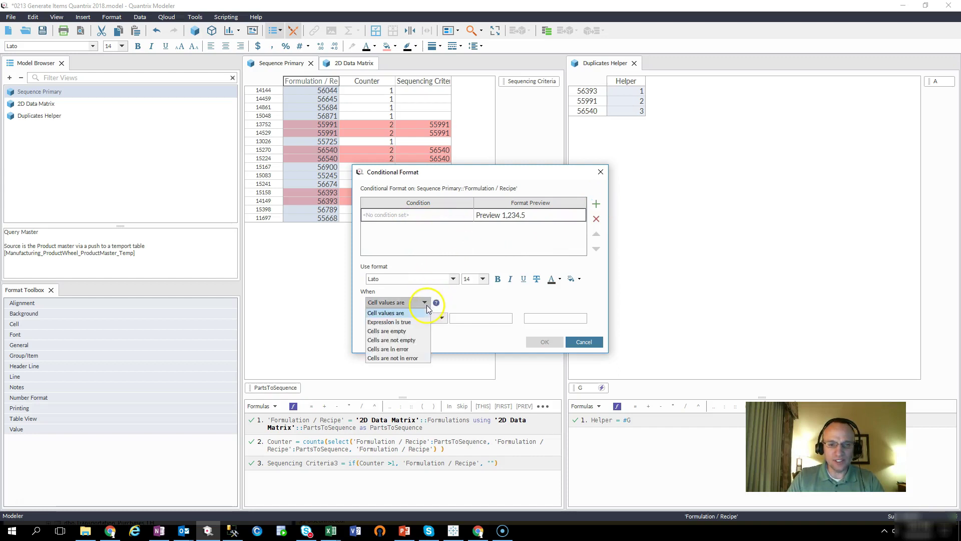
pyautogui.click(414, 323)
pyautogui.moveTo(410, 353); pyautogui.dragTo(425, 426)
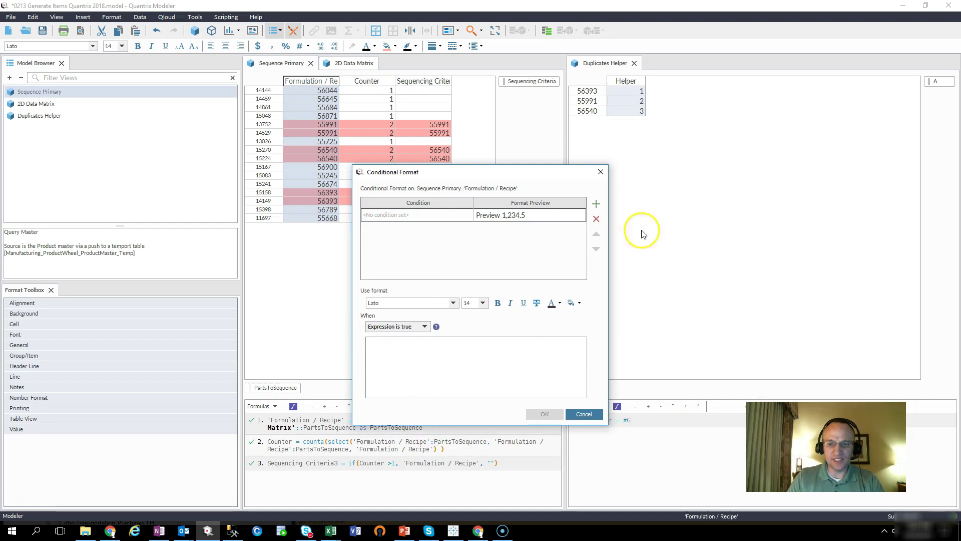
pyautogui.click(465, 269)
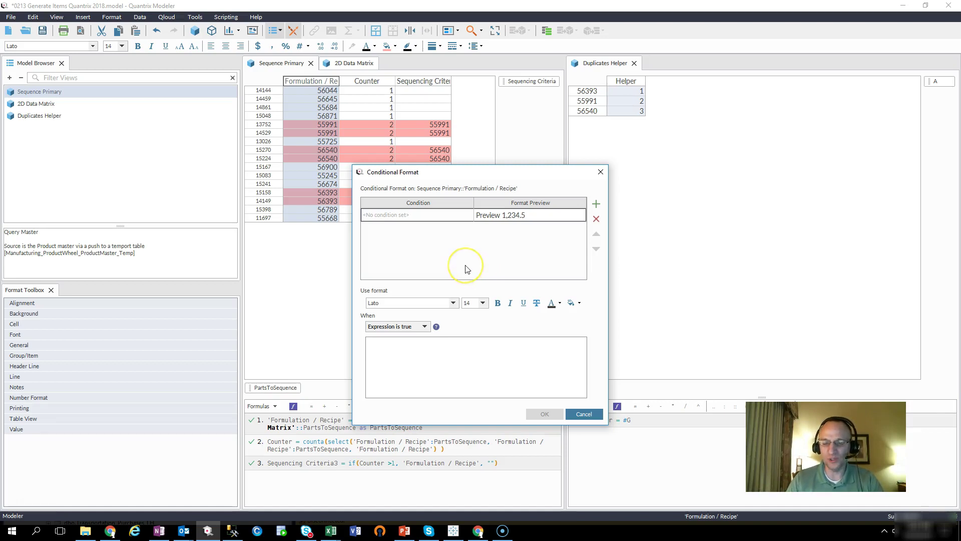
pyautogui.click(496, 351)
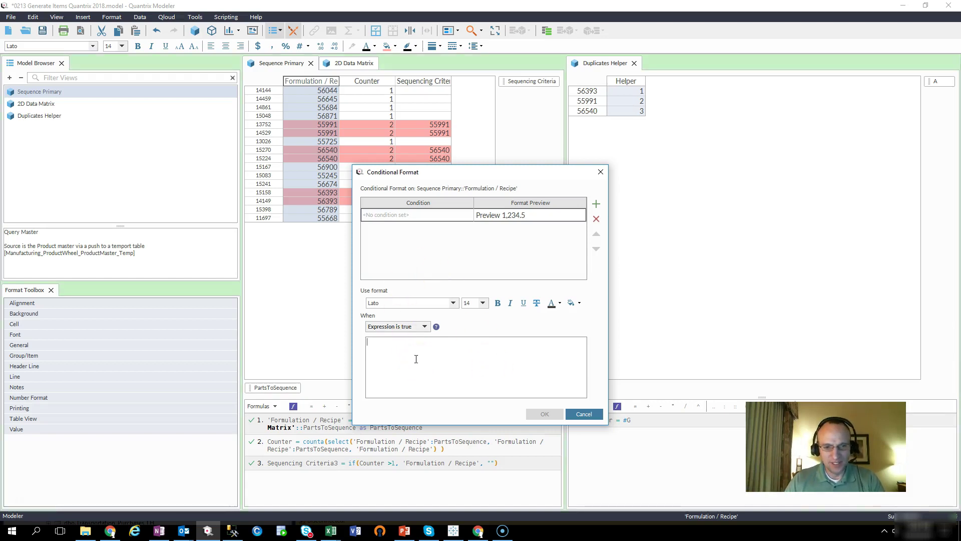
pyautogui.write("select(Duplicates Helper::Helper, value(@Duplicates Helper::F), 'Formulation / Recipe')=1")
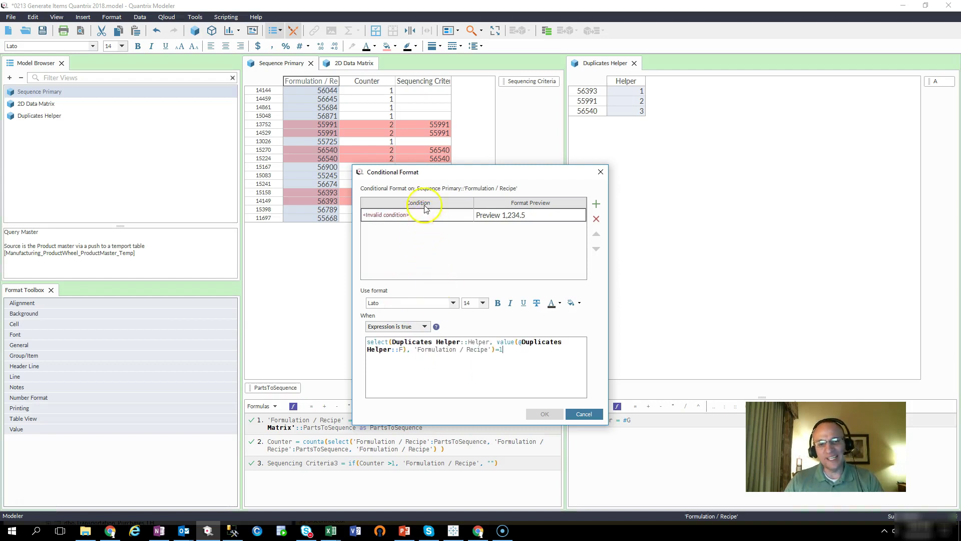
pyautogui.moveTo(418, 173); pyautogui.dragTo(420, 195)
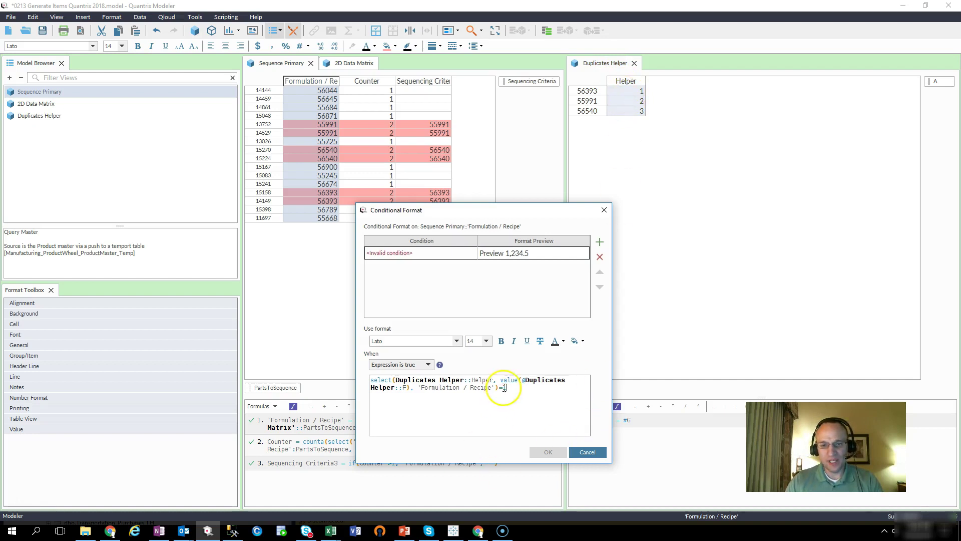
pyautogui.moveTo(515, 209); pyautogui.dragTo(420, 217)
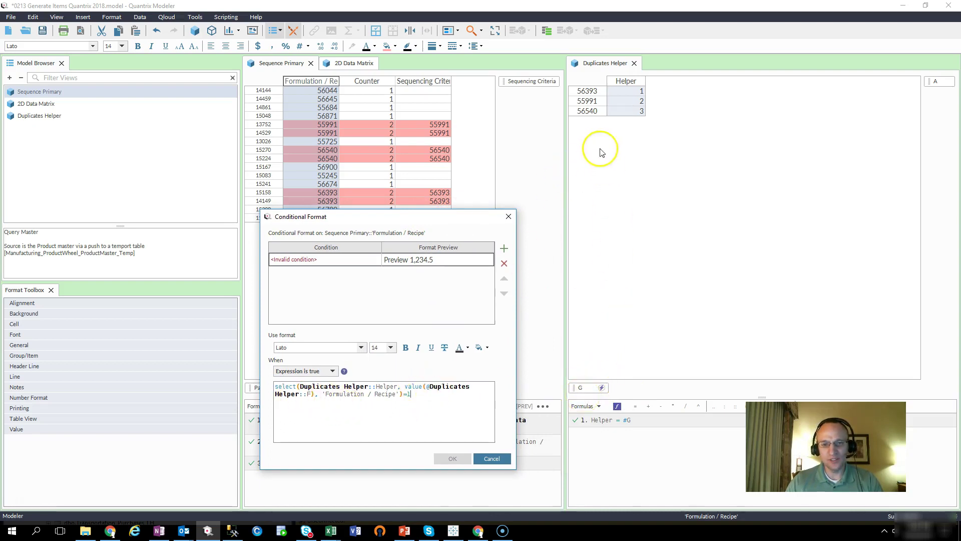
pyautogui.click(303, 394)
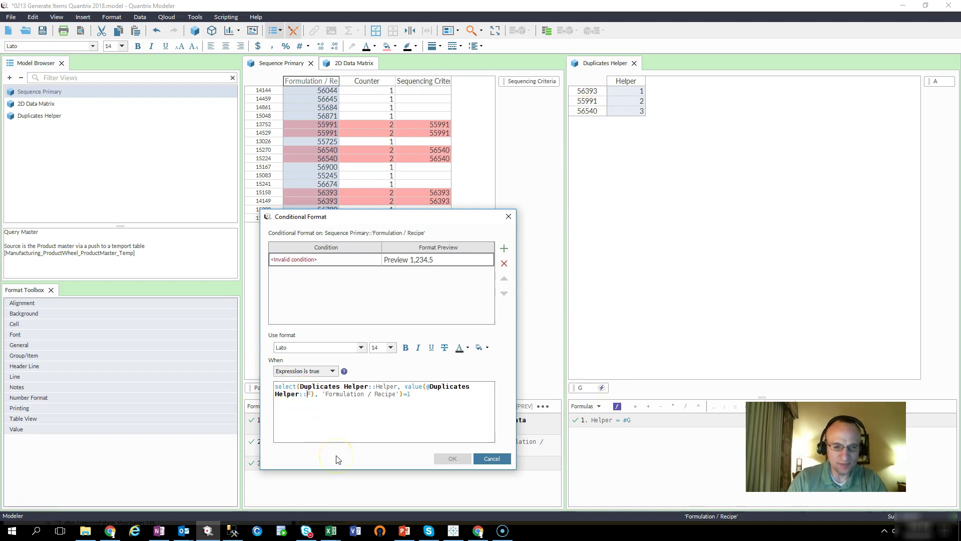
pyautogui.press('Delete')
pyautogui.write('G')
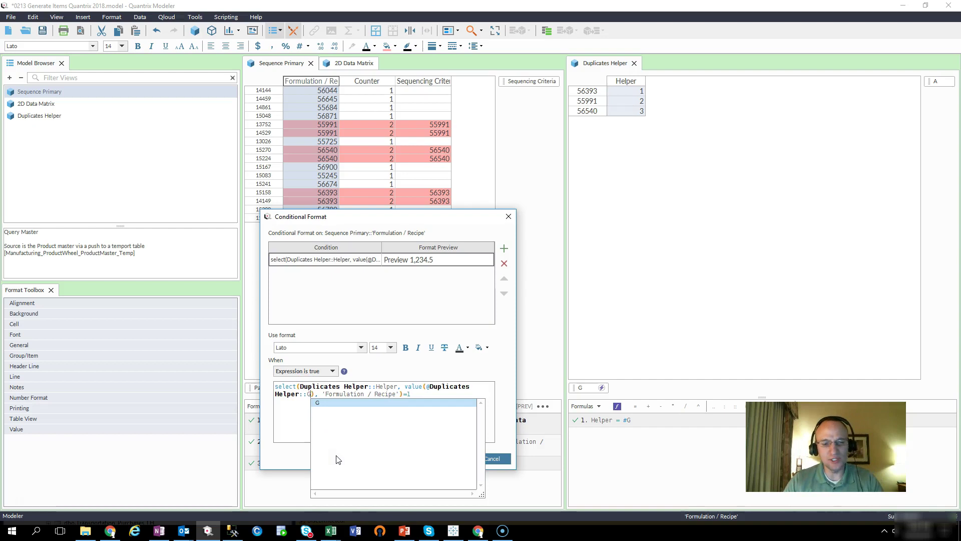
pyautogui.press('Return')
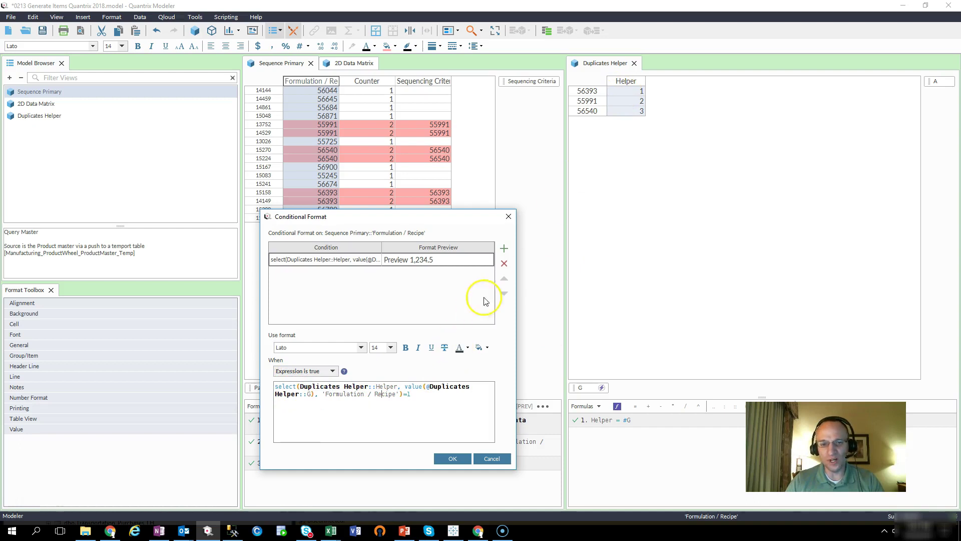
# Give the first condition a light yellow background fill.
pyautogui.click(488, 349)
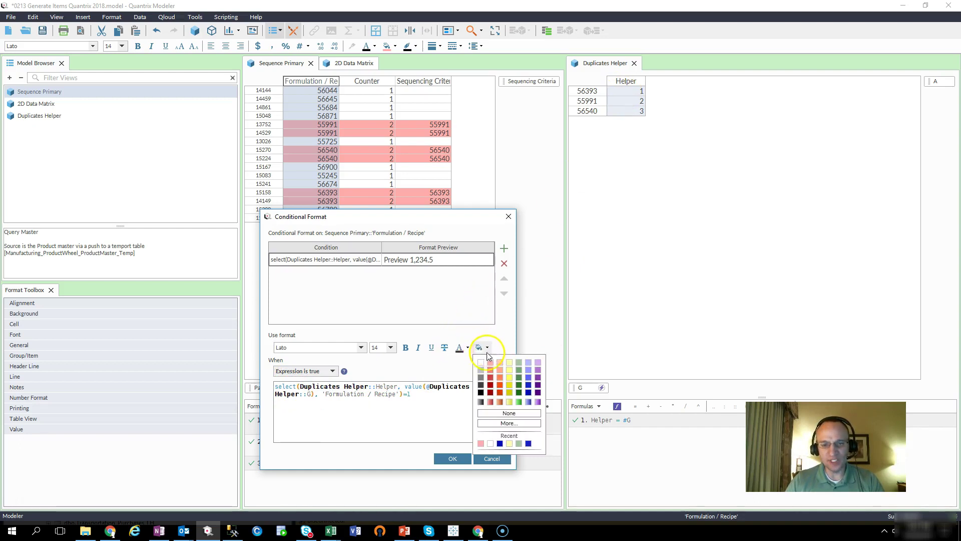
pyautogui.click(490, 363)
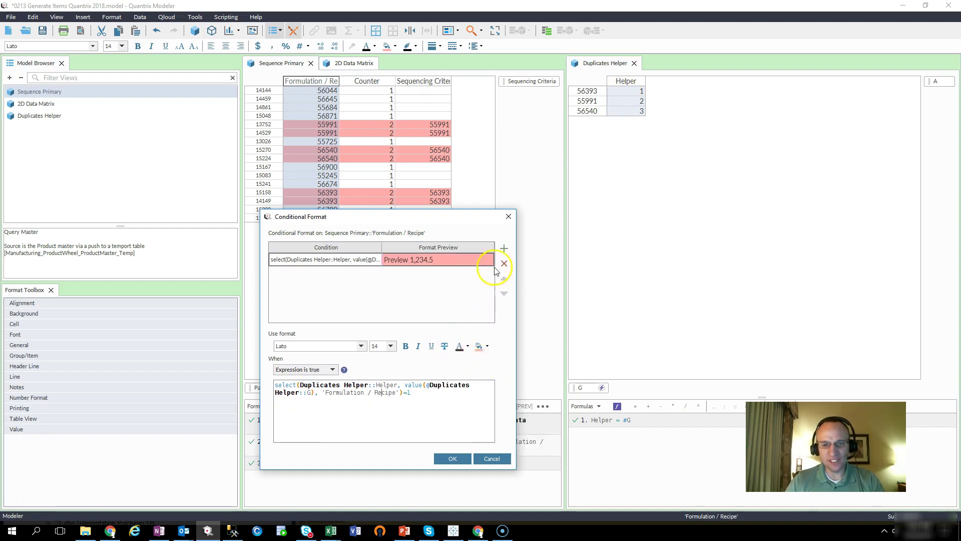
pyautogui.click(485, 349)
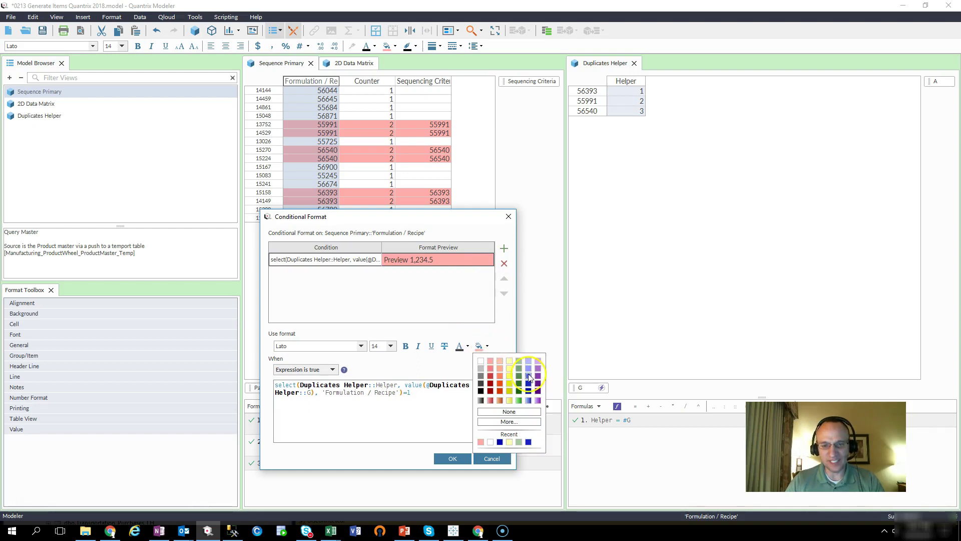
pyautogui.click(511, 361)
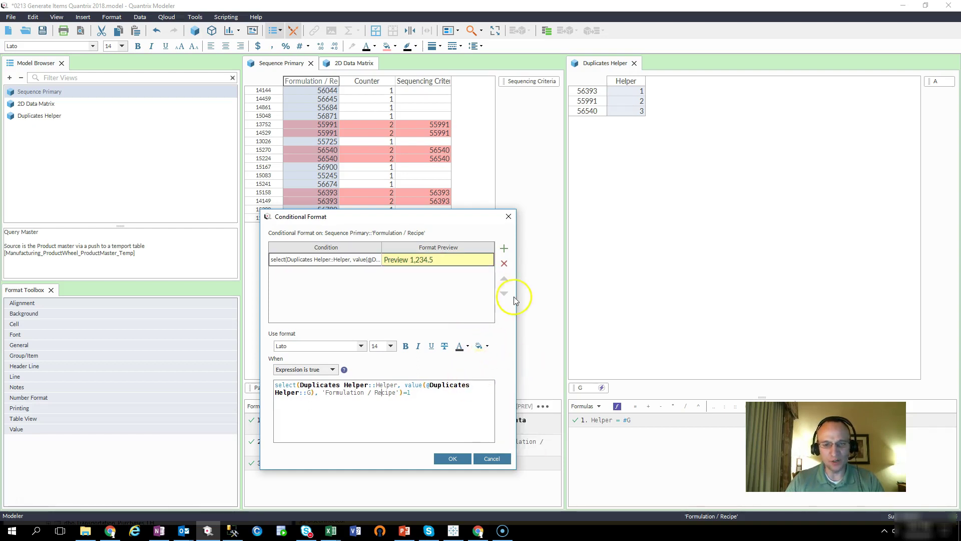
# Add a second Expression is true condition reusing the first expression but ending in =2, with a light green background fill.
pyautogui.moveTo(451, 393); pyautogui.dragTo(293, 370)
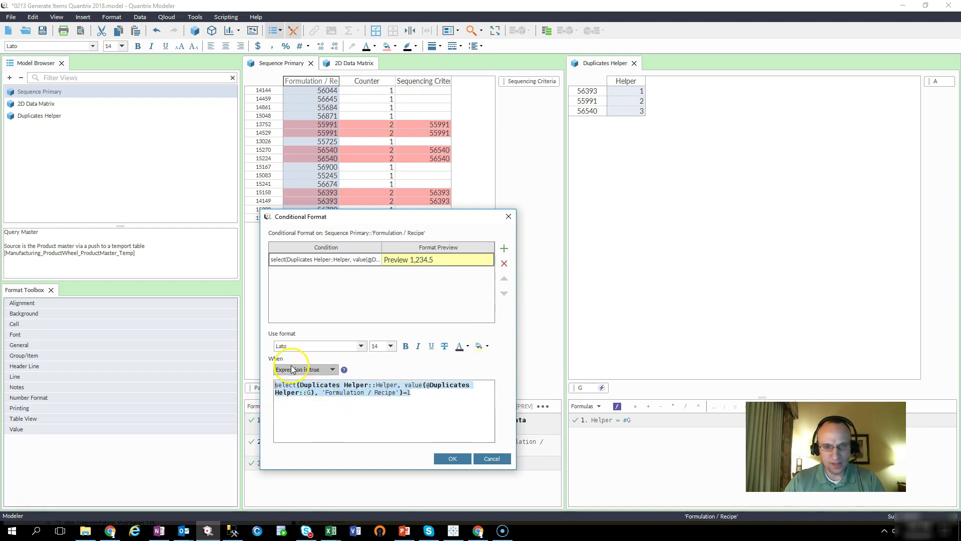
pyautogui.click(504, 248)
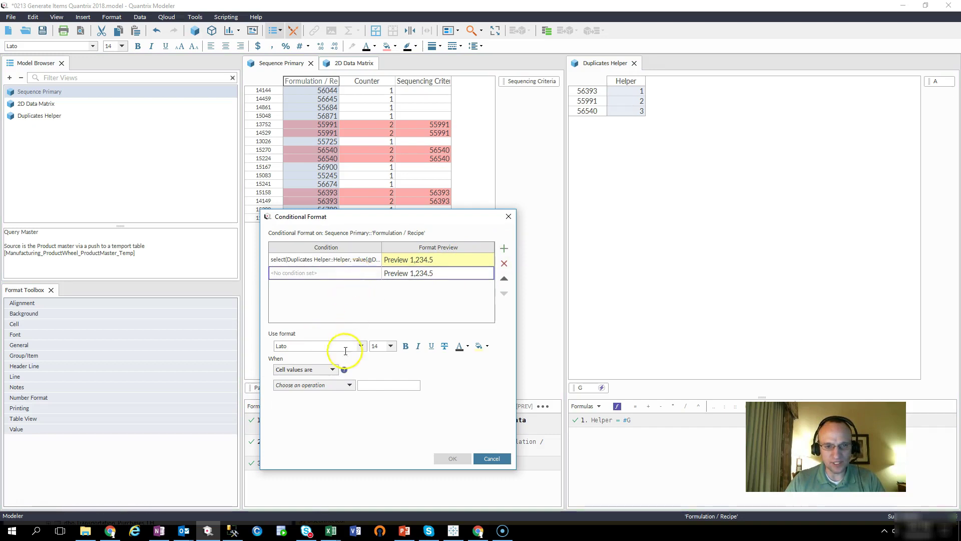
pyautogui.click(331, 370)
pyautogui.click(297, 389)
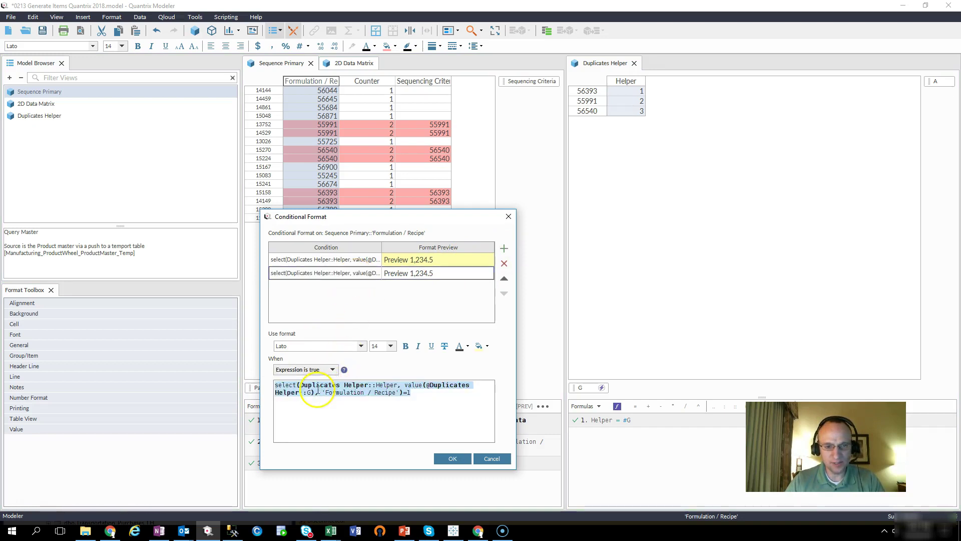
pyautogui.click(419, 396)
pyautogui.moveTo(419, 396); pyautogui.dragTo(313, 396)
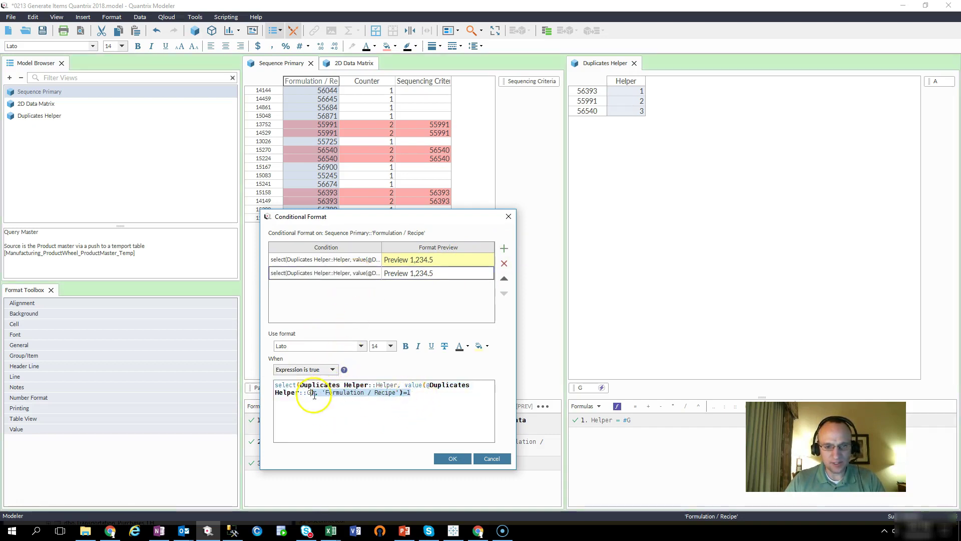
pyautogui.click(420, 392)
pyautogui.press('BackSpace')
pyautogui.write('2')
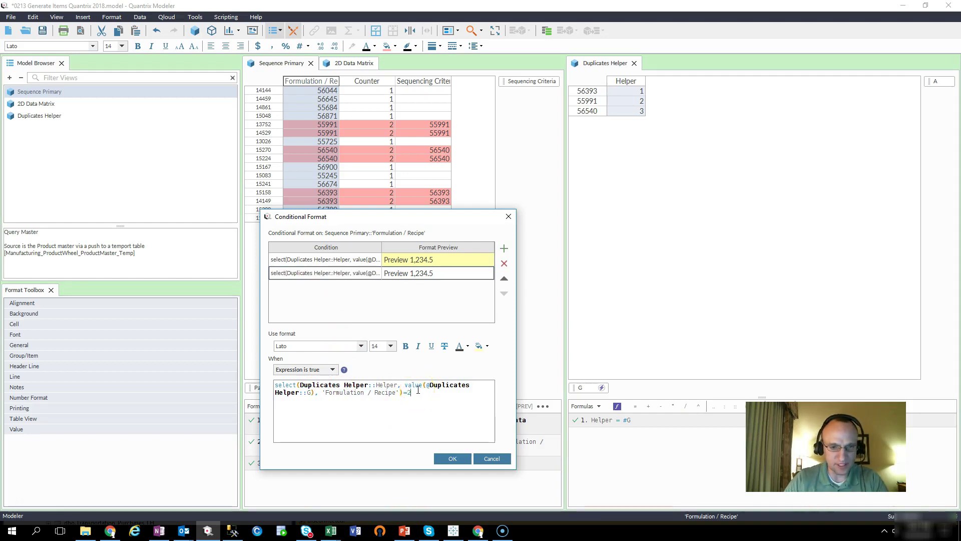
pyautogui.click(488, 346)
pyautogui.click(520, 362)
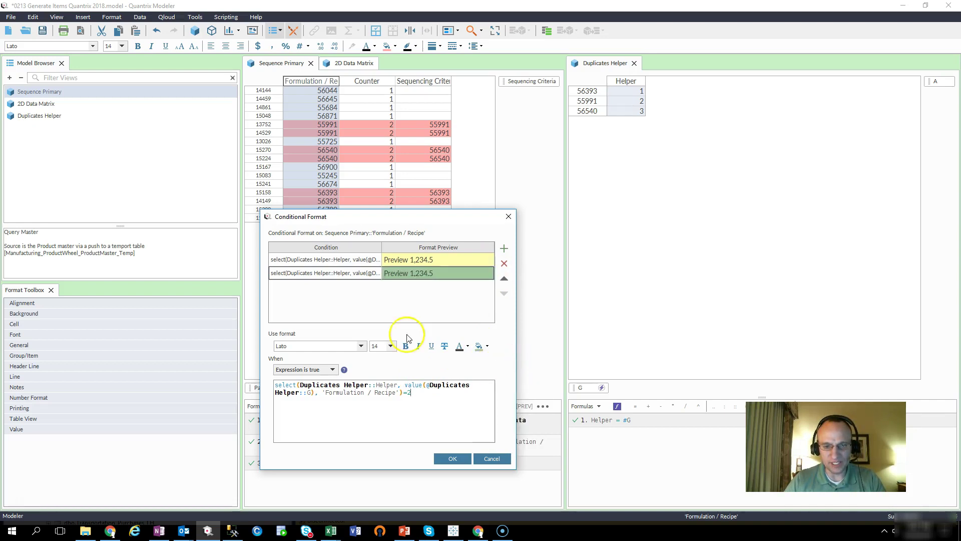
# Add a third Expression is true condition with the same expression ending in =3 and a light purple fill, and check all three conditions.
pyautogui.click(504, 248)
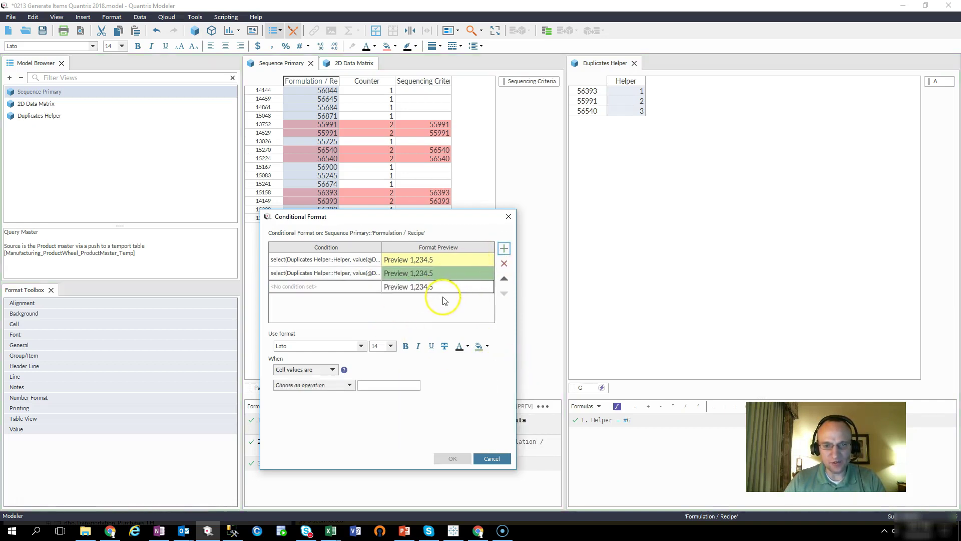
pyautogui.click(305, 370)
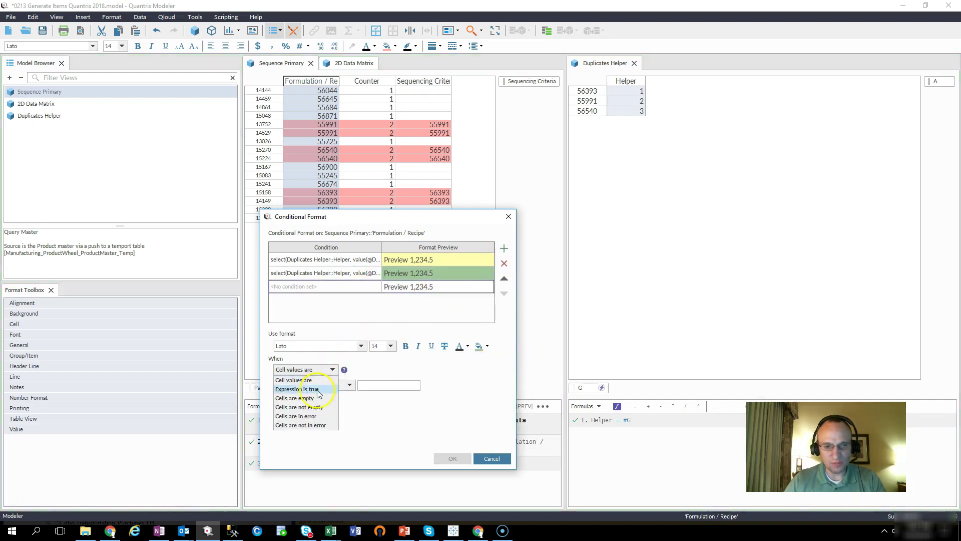
pyautogui.click(313, 392)
pyautogui.click(412, 392)
pyautogui.press('BackSpace')
pyautogui.write('3')
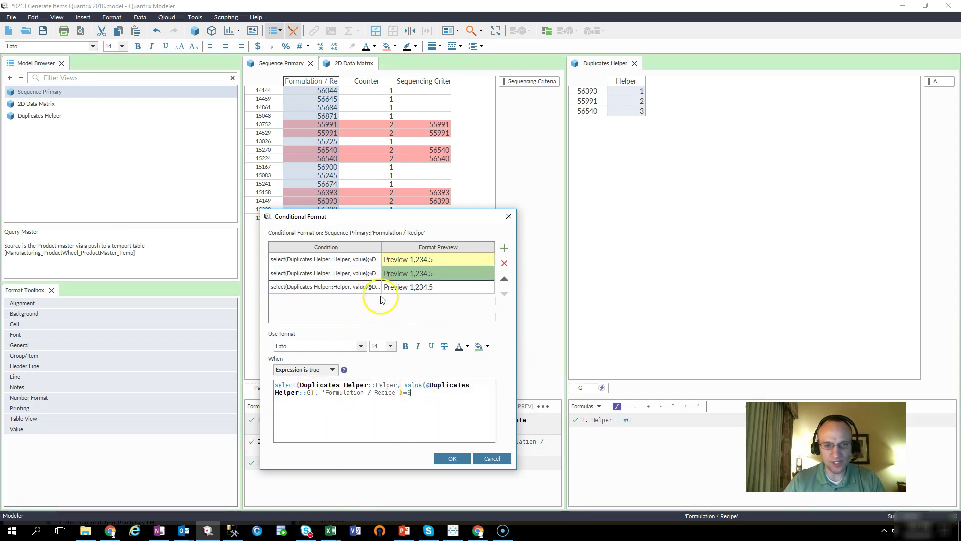
pyautogui.click(488, 347)
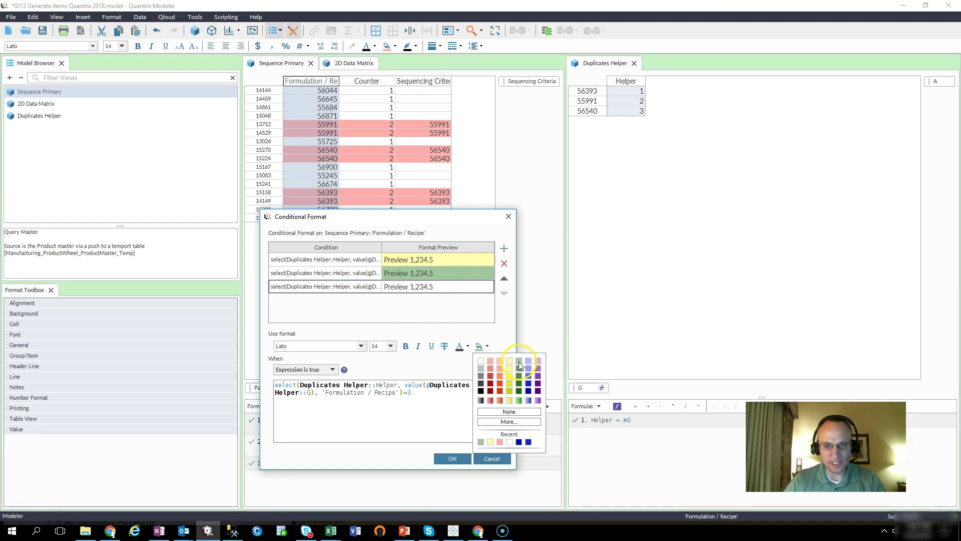
pyautogui.click(539, 365)
pyautogui.click(361, 274)
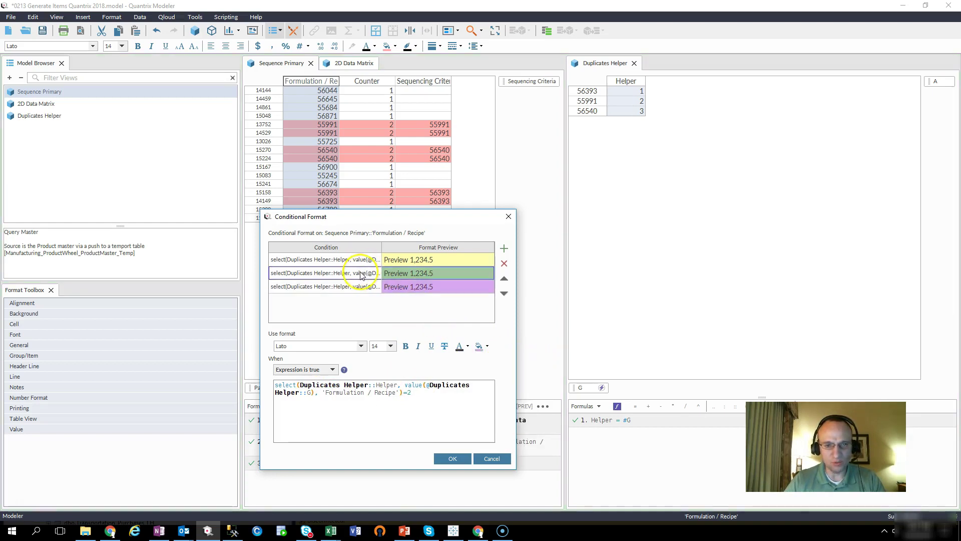
pyautogui.click(361, 262)
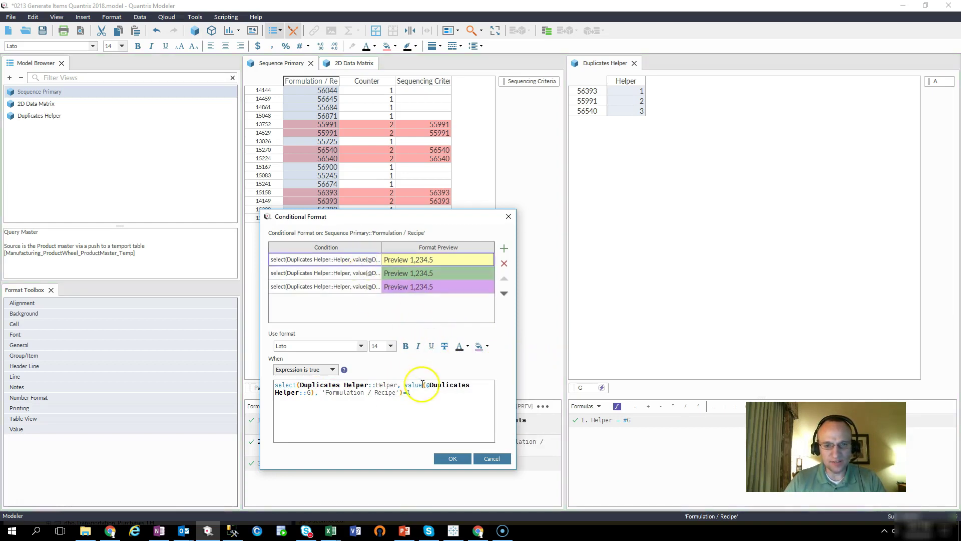
pyautogui.click(366, 291)
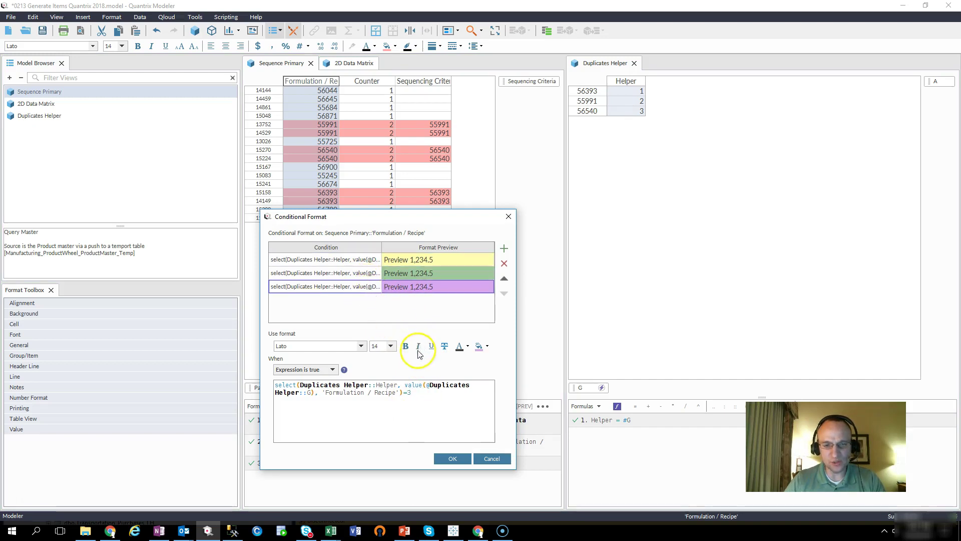
# Add a fourth Expression is true condition for Formulation / Recipe, reusing the Duplicates Helper select expression but ending in =4.
pyautogui.click(505, 249)
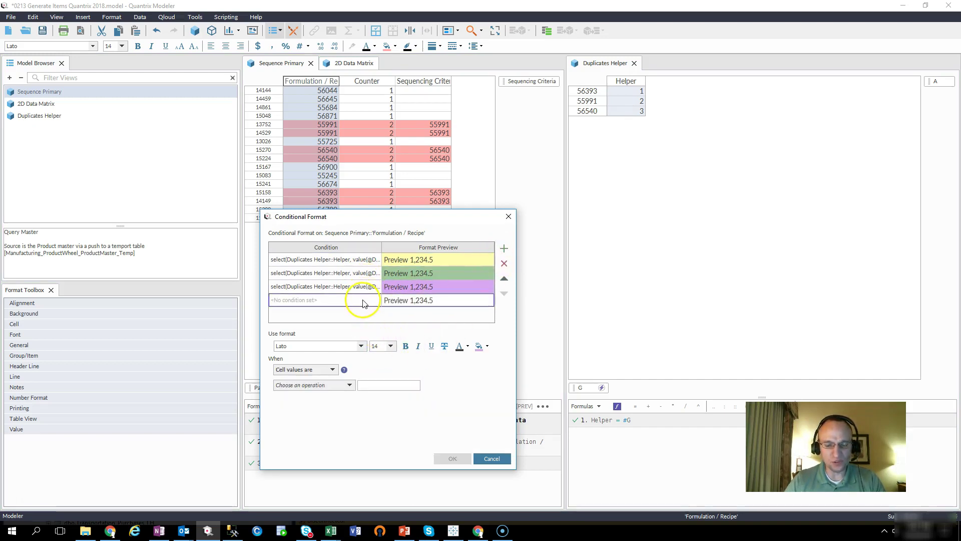
pyautogui.click(350, 385)
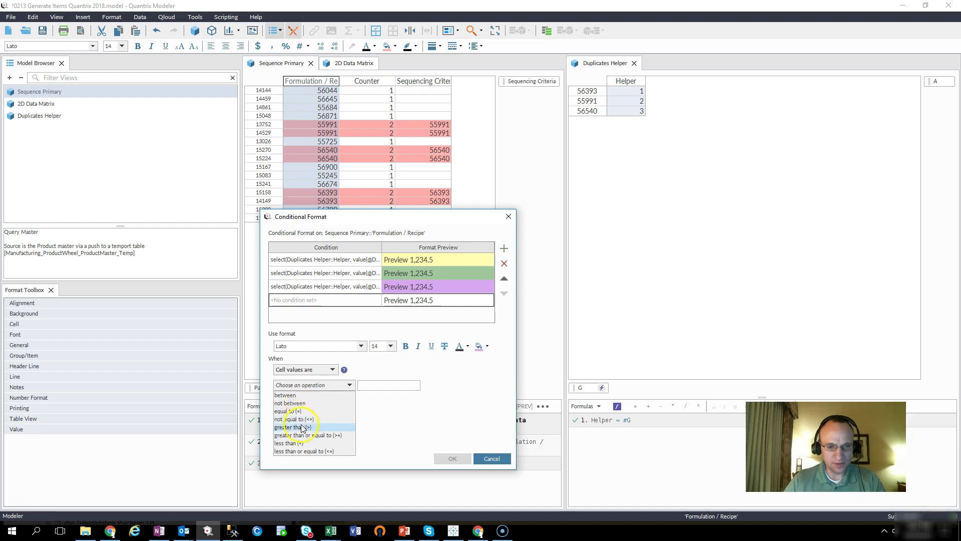
pyautogui.click(307, 370)
pyautogui.click(297, 389)
pyautogui.write("select(Duplicates Helper::Helper, value(@Duplicates Helper::G), 'Formulation / Recipe')=3")
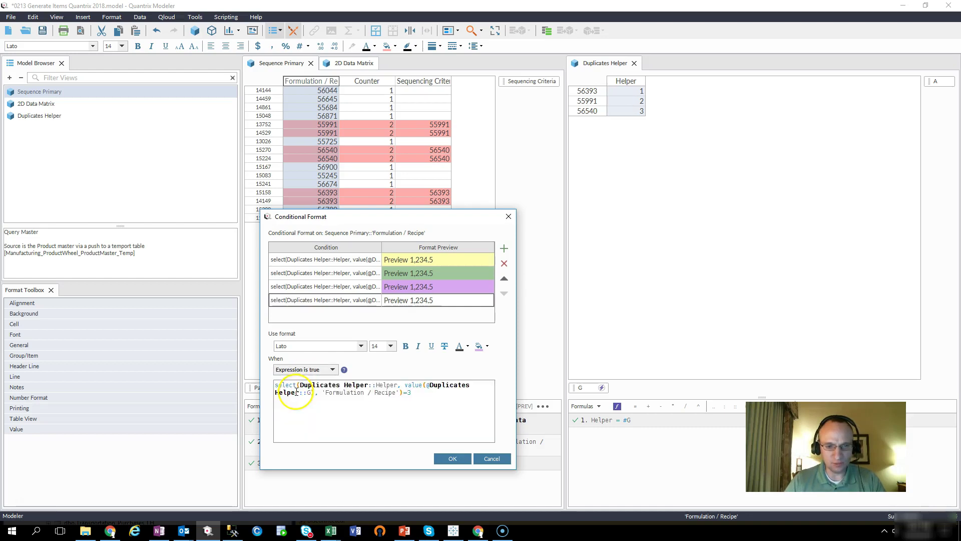
pyautogui.press('BackSpace')
pyautogui.write('4')
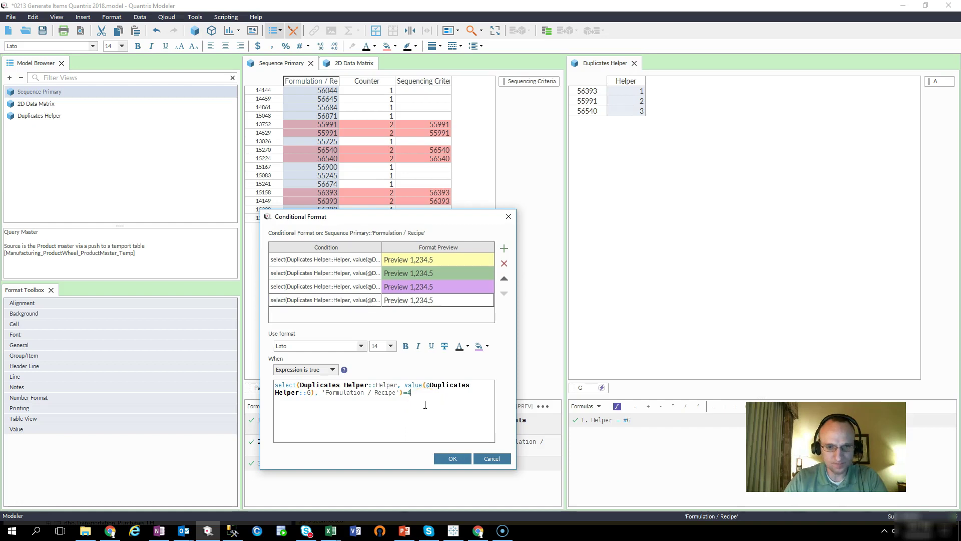
# Give the fourth condition a dark gray background fill, apply the conditional format, and check the colored duplicate groups in Formulation / Recipe.
pyautogui.click(487, 346)
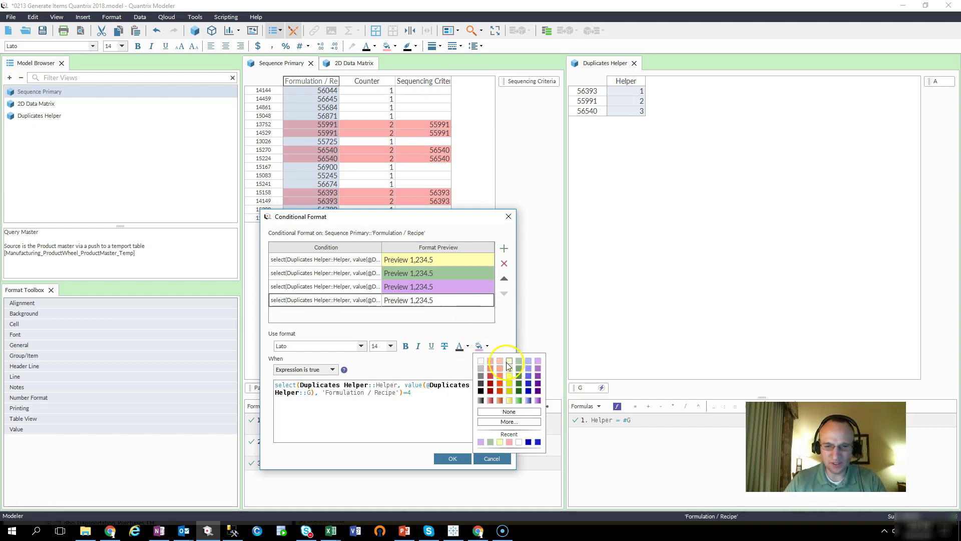
pyautogui.click(481, 376)
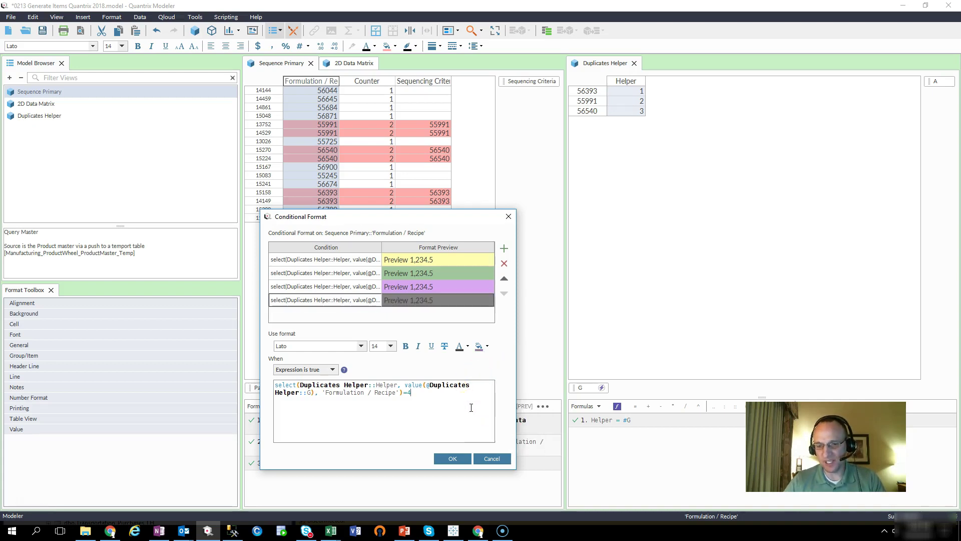
pyautogui.click(462, 460)
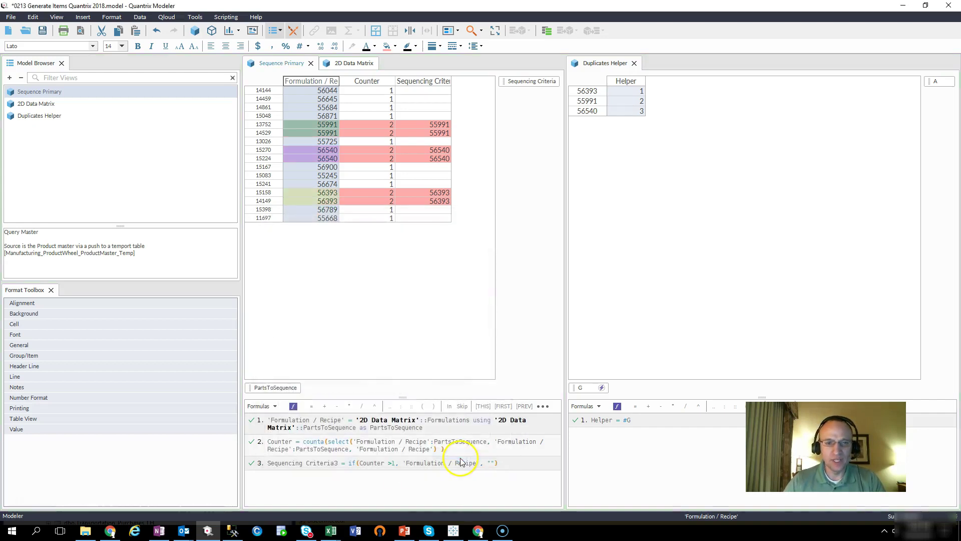
pyautogui.click(324, 125)
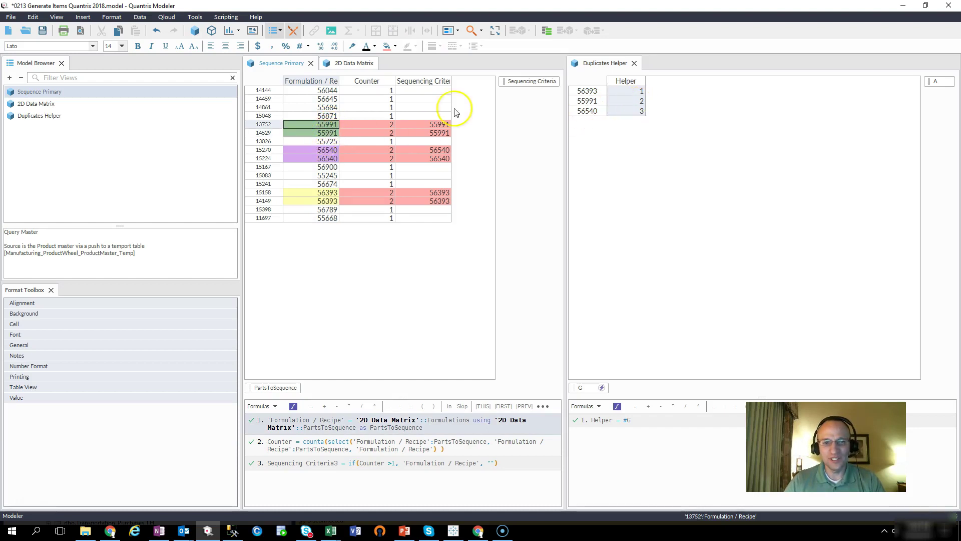
pyautogui.click(328, 150)
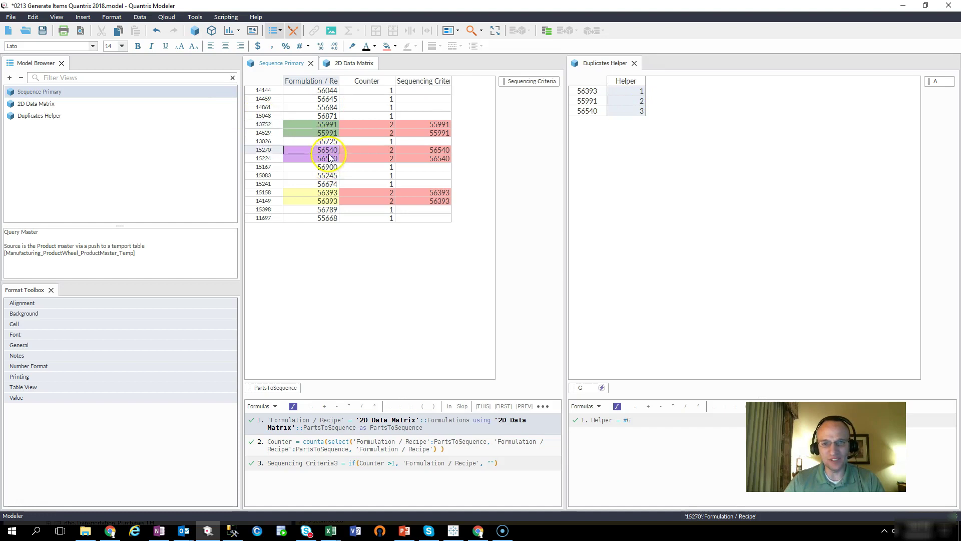
pyautogui.moveTo(327, 193); pyautogui.dragTo(326, 200)
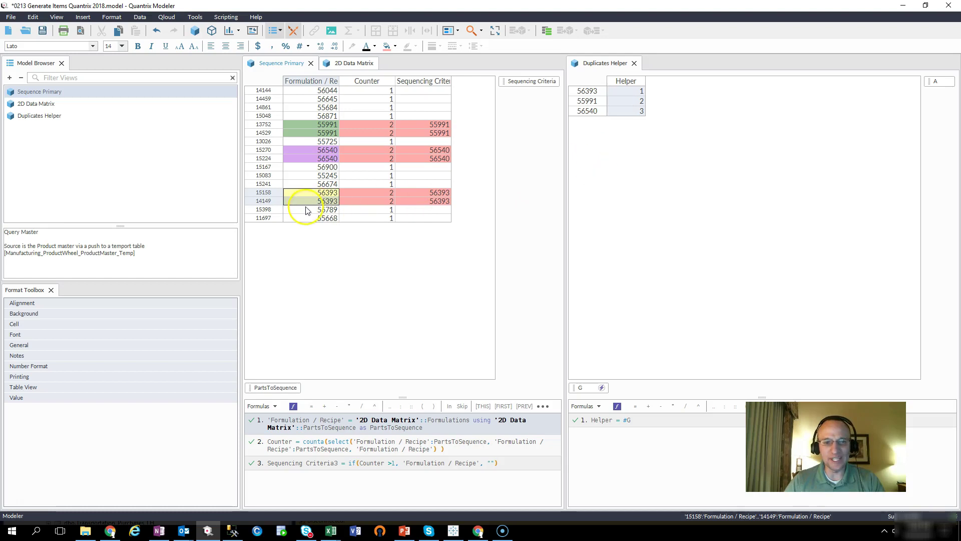
# Add an item below 11697 in Sequence Primary, set its Formulation / Recipe by formula to 55668, and check the Duplicates Helper items.
pyautogui.click(264, 218)
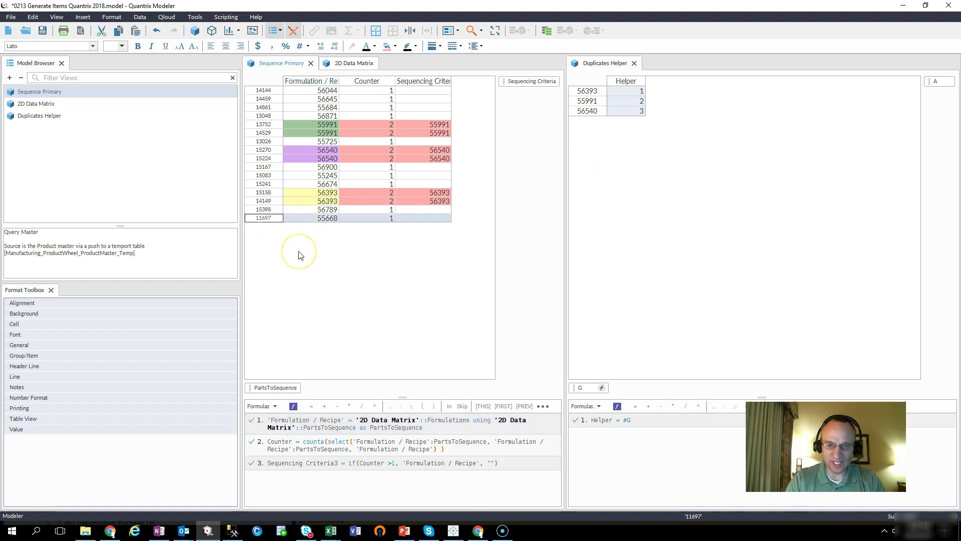
pyautogui.press('Return')
pyautogui.click(312, 227)
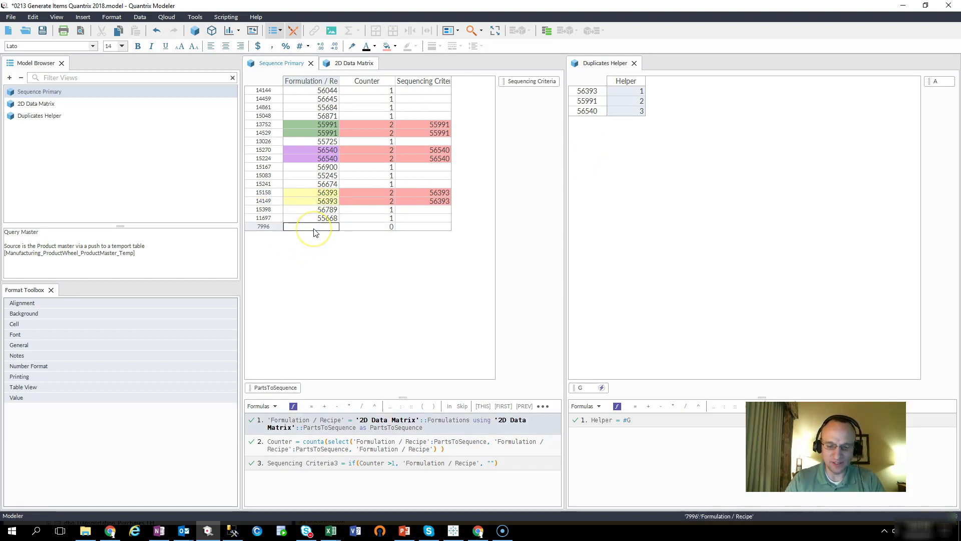
pyautogui.write('=')
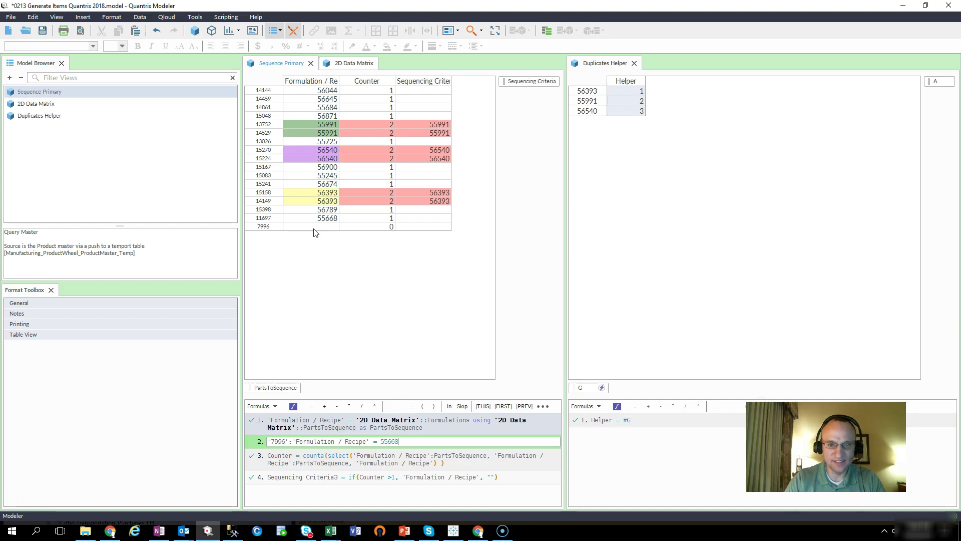
pyautogui.write('55668')
pyautogui.press('Return')
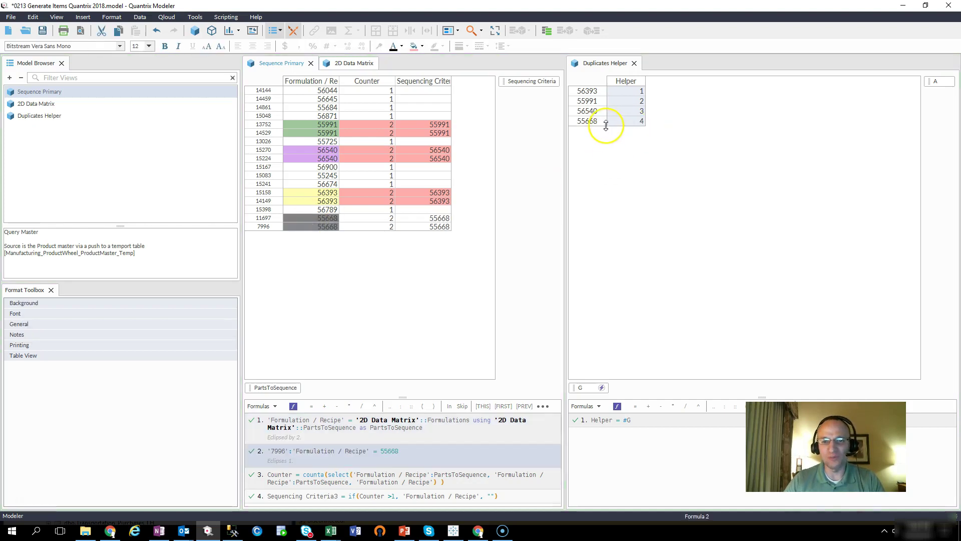
pyautogui.click(636, 125)
pyautogui.click(588, 121)
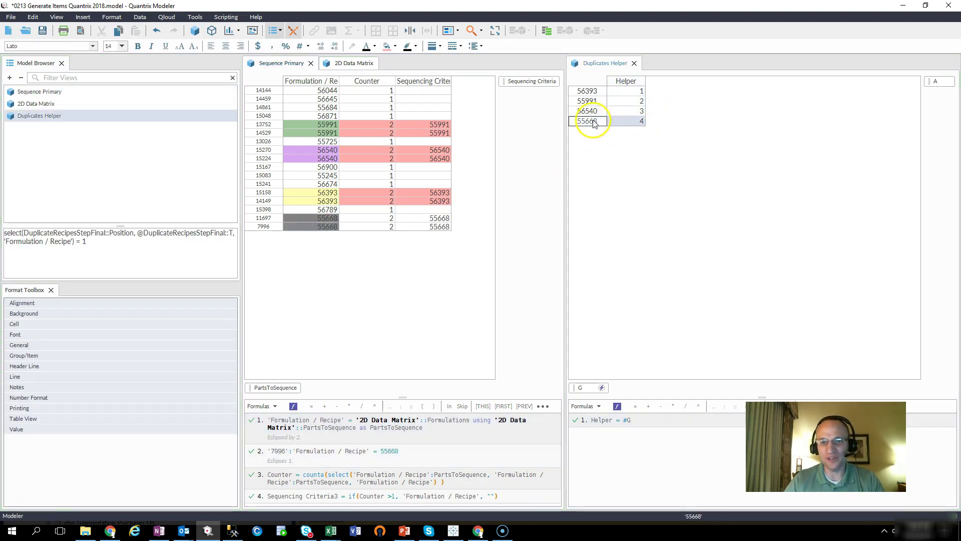
# Clear the 55668 formula from the last item and set item 14459's Formulation / Recipe by formula to 55668, checking both matching cells.
pyautogui.click(316, 227)
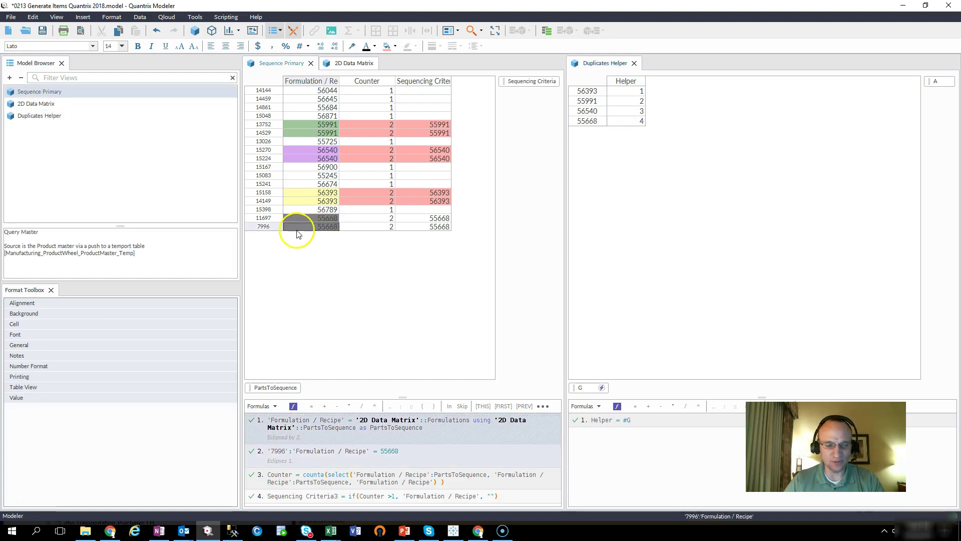
pyautogui.press('Delete')
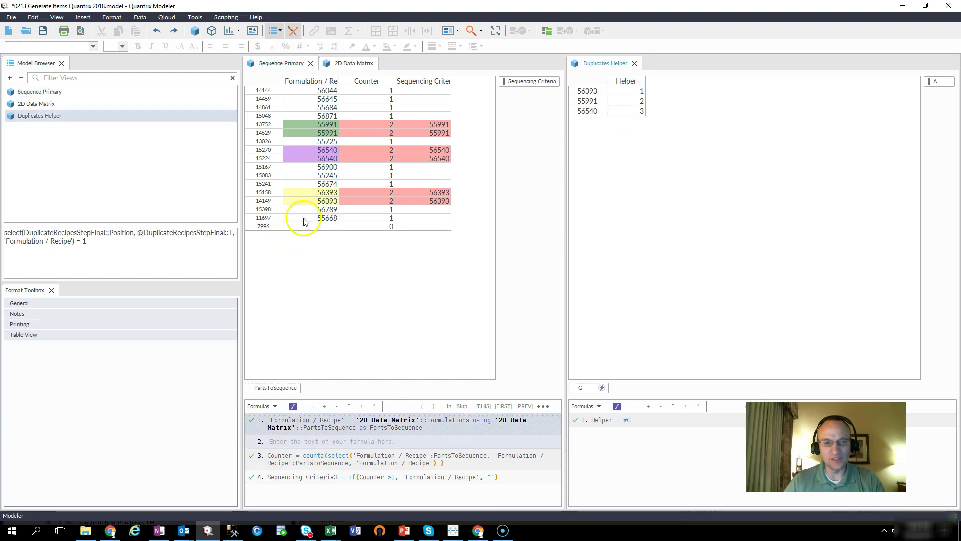
pyautogui.click(294, 100)
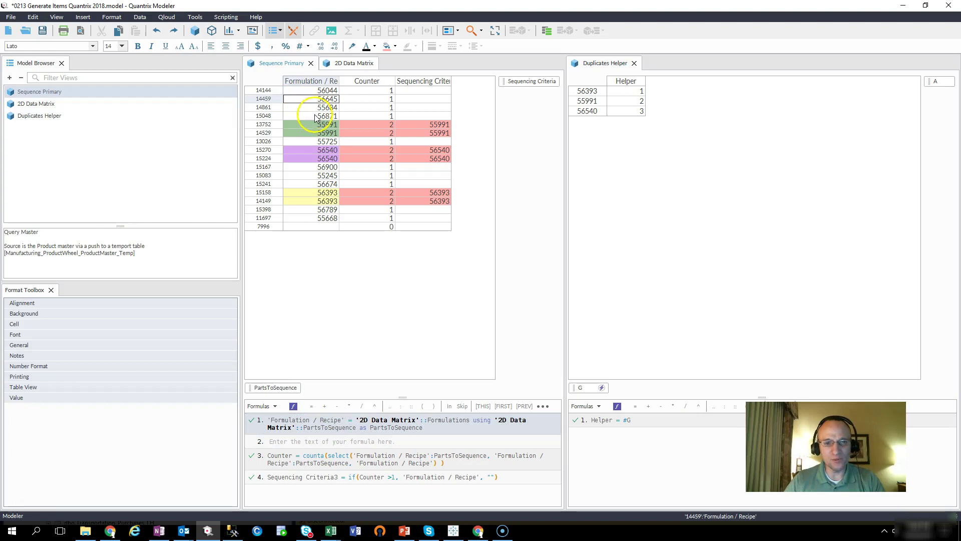
pyautogui.write('= 55668')
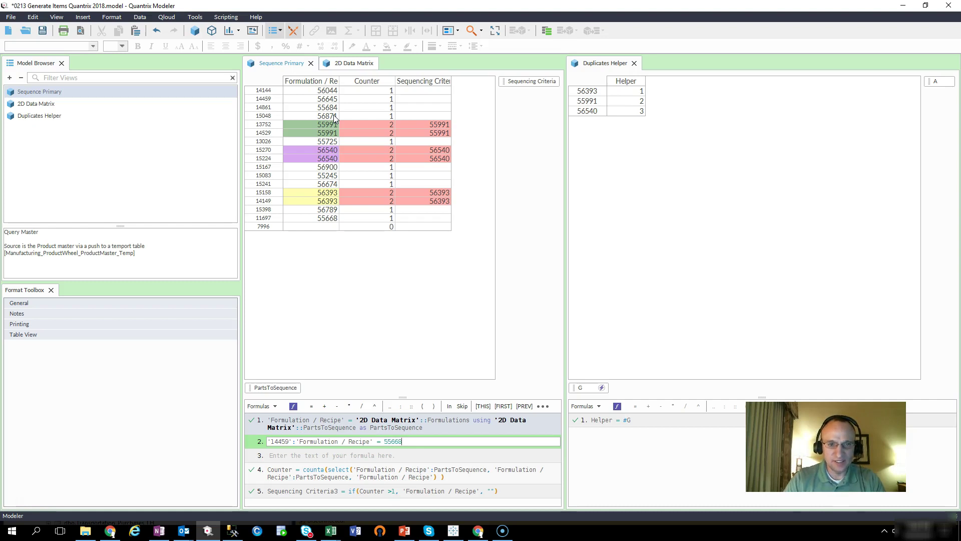
pyautogui.press('Return')
pyautogui.click(330, 98)
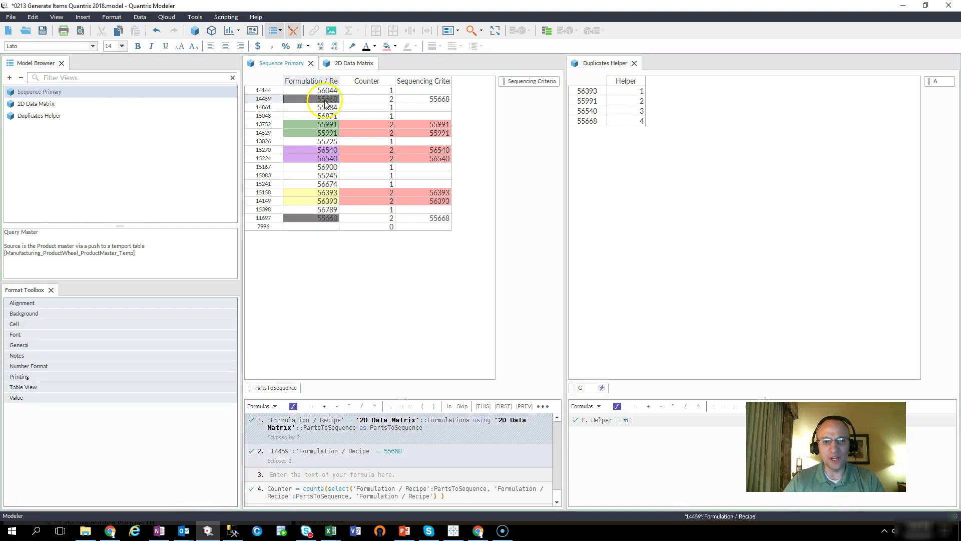
pyautogui.click(325, 220)
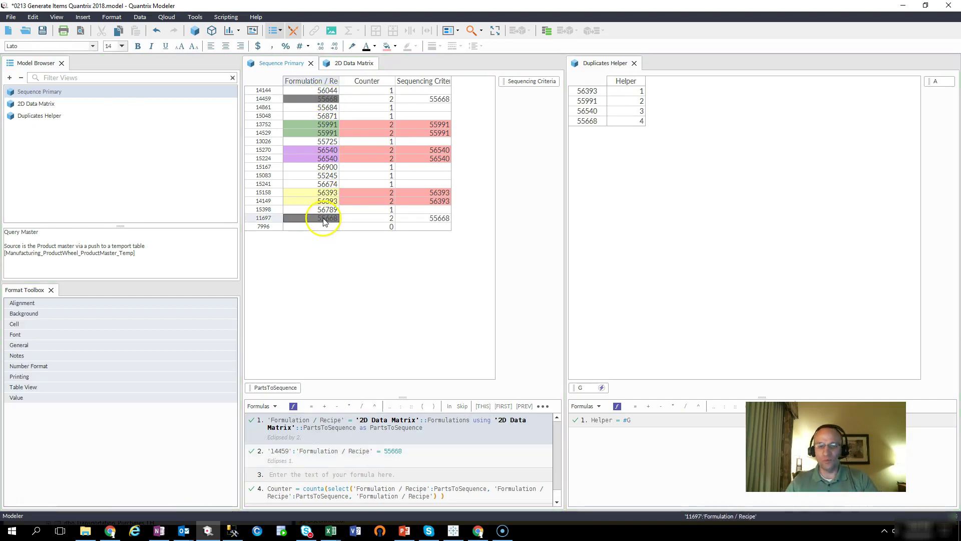
# Move item 11697 up in Sequence Primary until it sits directly below item 14459.
pyautogui.click(265, 220)
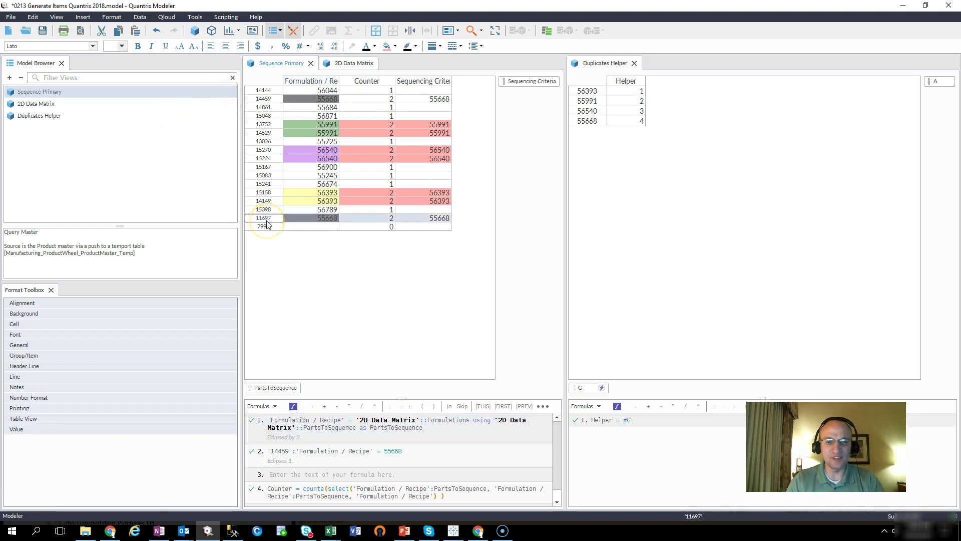
pyautogui.hotkey('alt', 'Up')
pyautogui.hotkey('alt', 'Up')
pyautogui.hotkey('alt', 'Up')
pyautogui.hotkey('alt', 'Up')
pyautogui.hotkey('alt', 'Up')
pyautogui.hotkey('alt', 'Up')
pyautogui.hotkey('alt', 'Up')
pyautogui.hotkey('alt', 'Up')
pyautogui.hotkey('alt', 'Up')
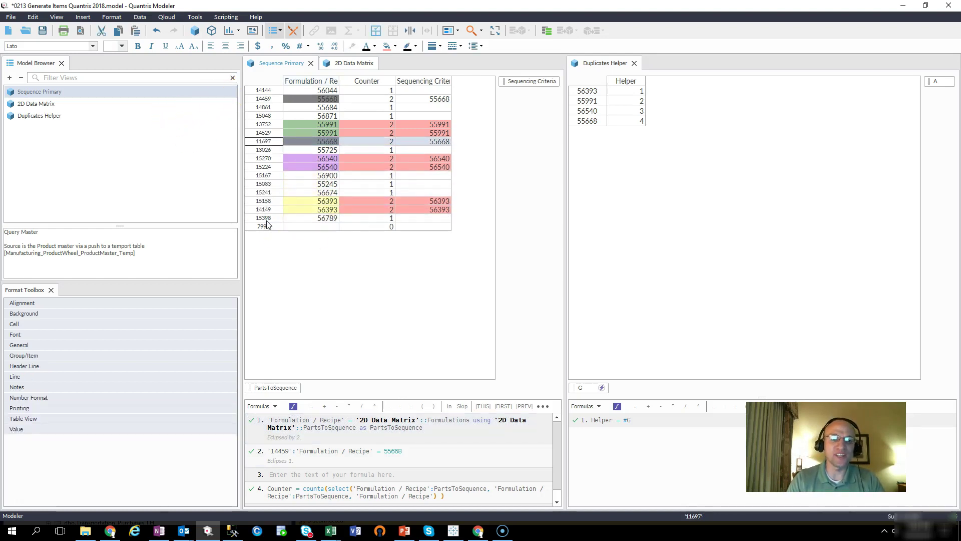
pyautogui.hotkey('alt', 'Up')
pyautogui.hotkey('alt', 'Up')
pyautogui.hotkey('alt', 'Up')
pyautogui.hotkey('alt', 'Up')
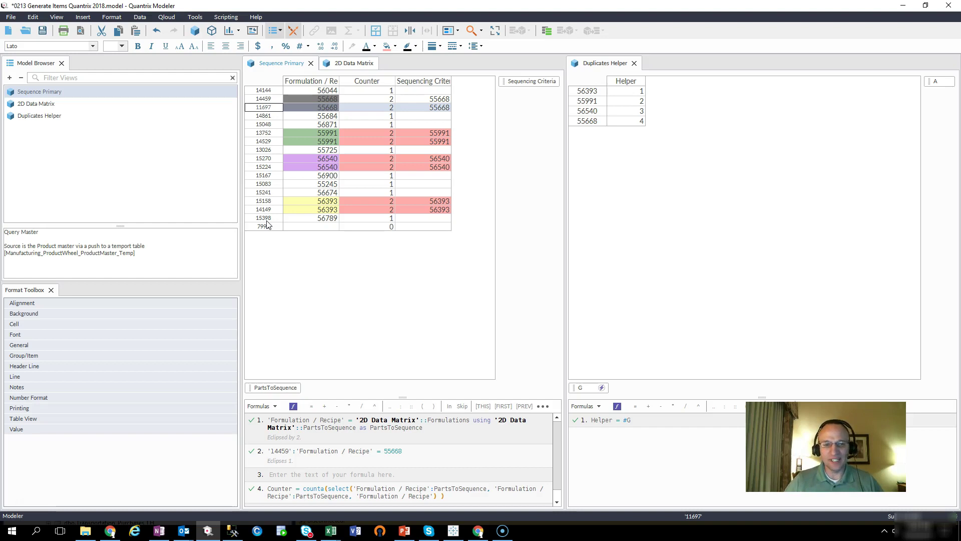
# Switch to the contact slide in PowerPoint.
pyautogui.click(700, 135)
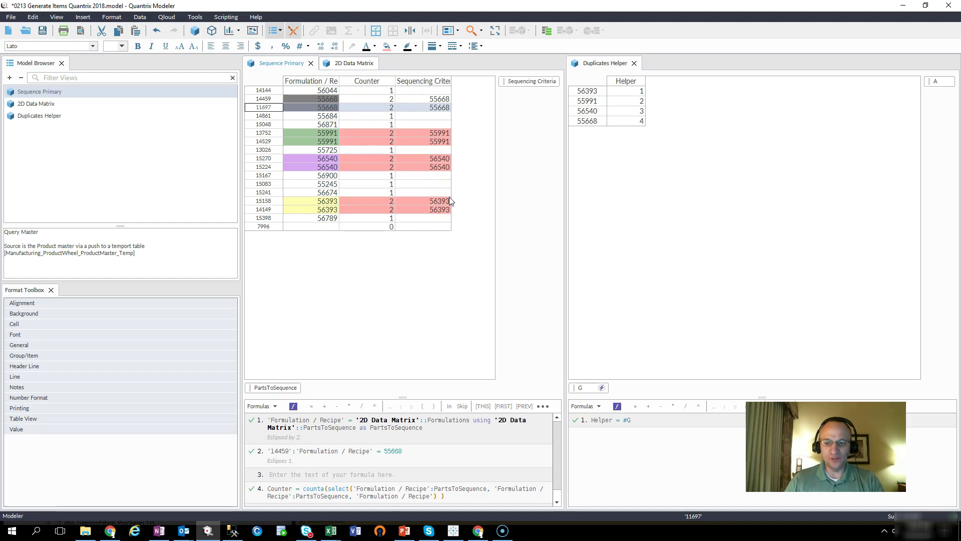
pyautogui.hotkey('alt', 'Tab')
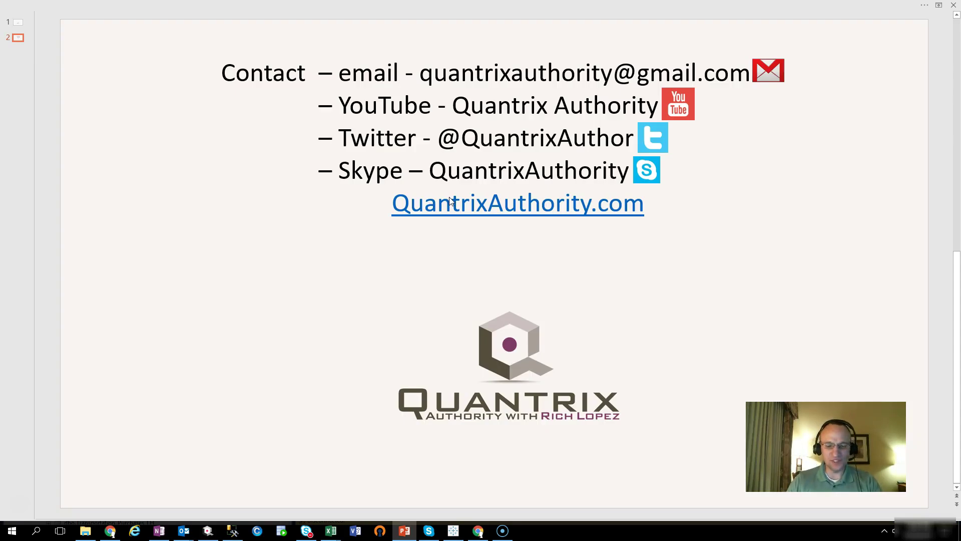